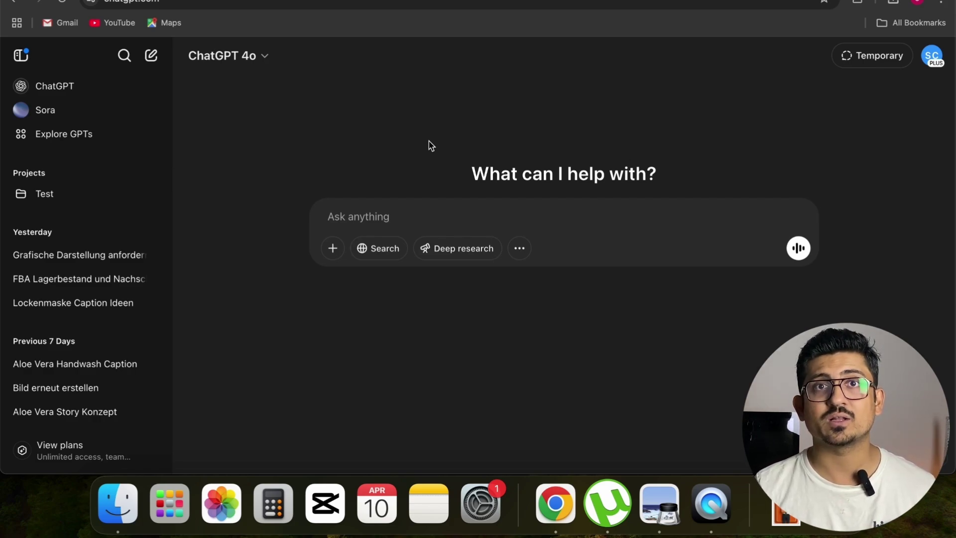
Collapse the chat sidebar and turn on the Create image tool for the new prompt
left_click(21, 55)
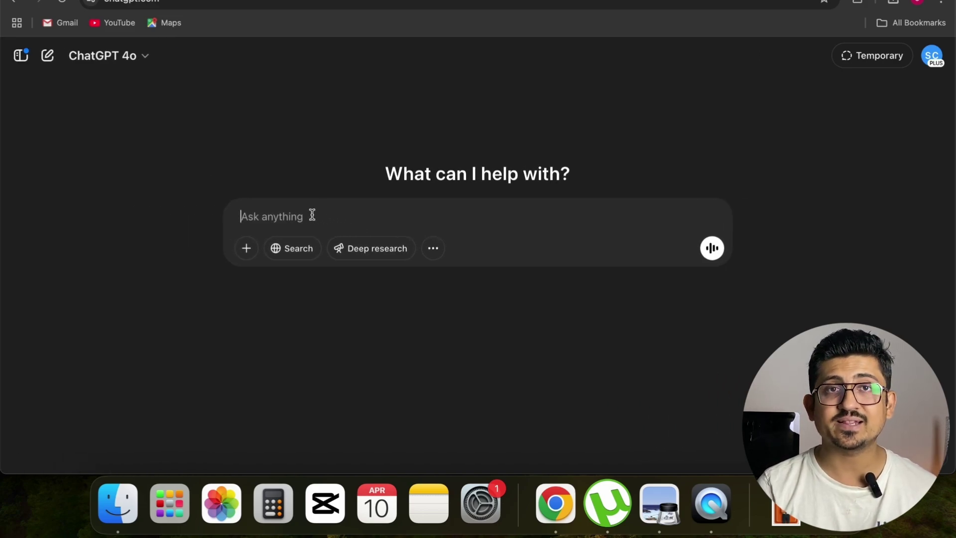
left_click(444, 251)
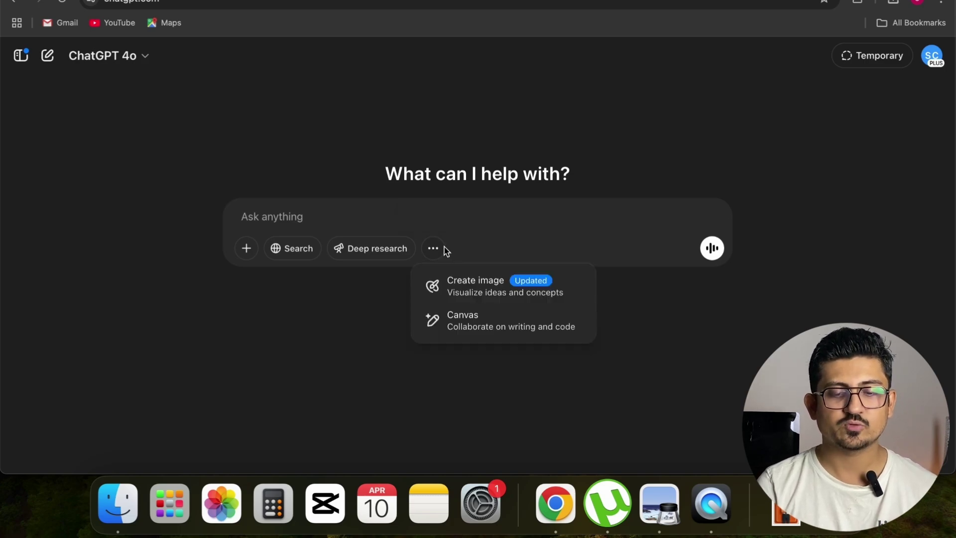
left_click(477, 293)
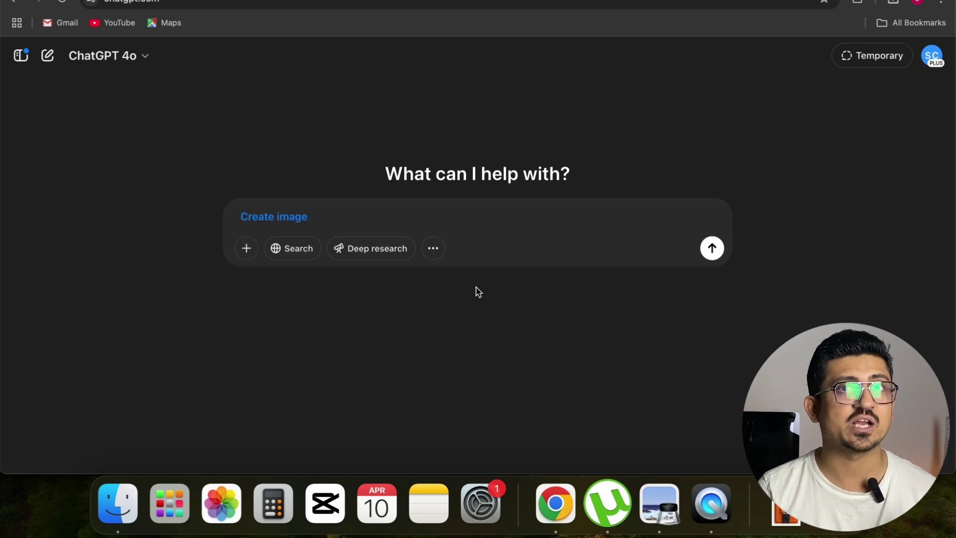
Switch to Pexels, search the photos for "boy" and open the one of the young man in a plaid shirt against a brick wall
key("ctrl+Tab")
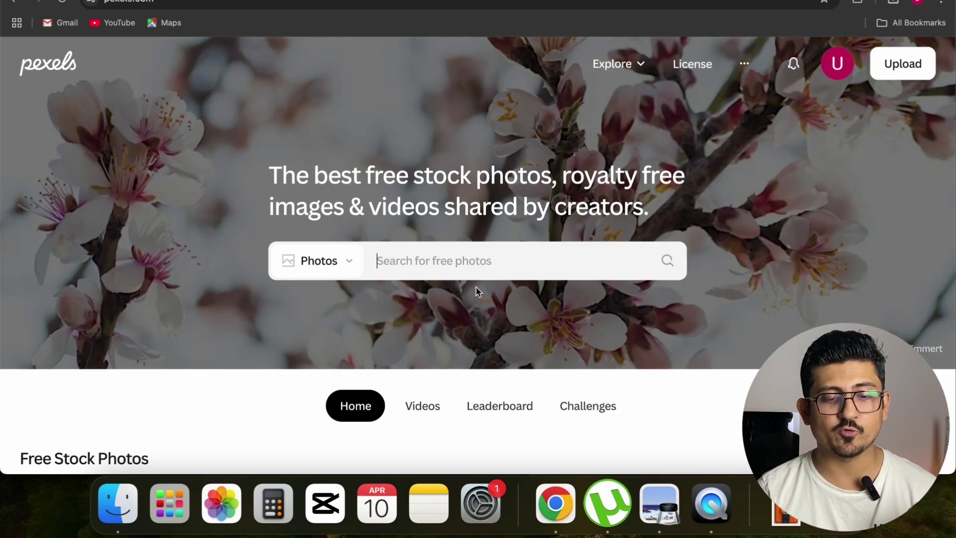
type("boy")
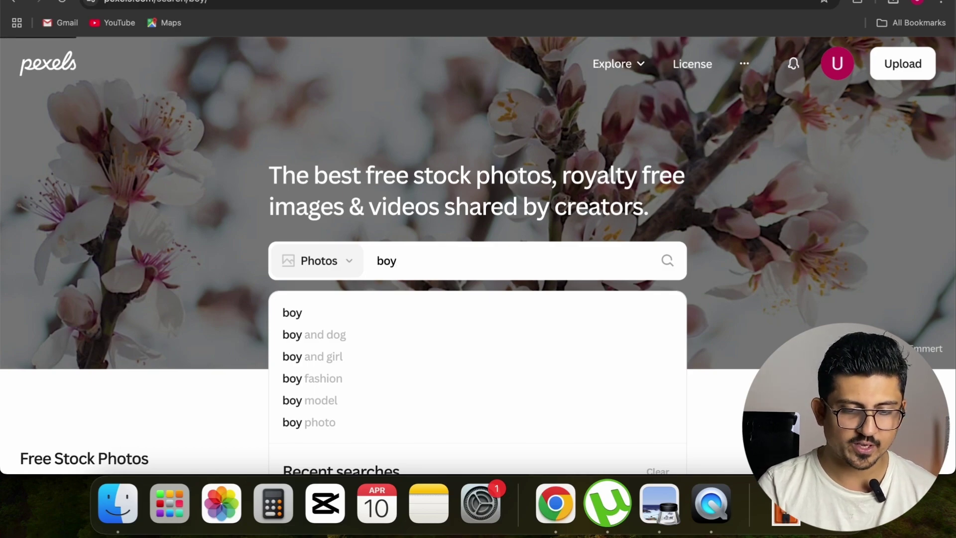
key("Return")
scroll(648, 314, "down", 4)
scroll(648, 315, "down", 15)
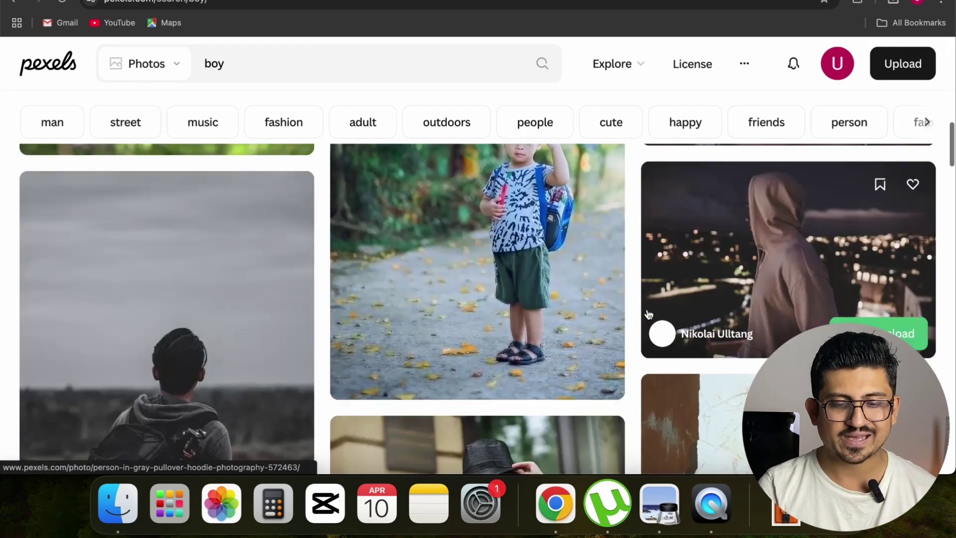
scroll(648, 315, "down", 5)
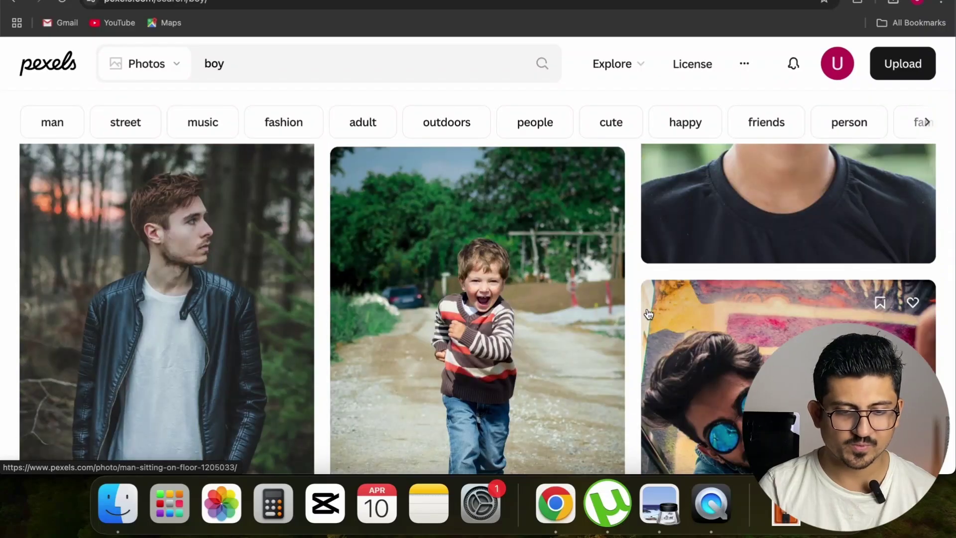
scroll(649, 315, "down", 8)
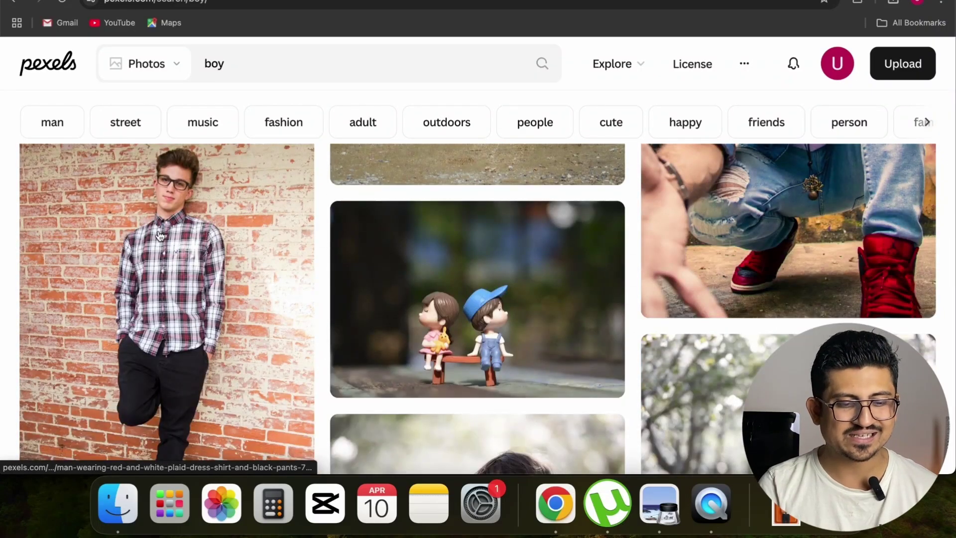
left_click(160, 235)
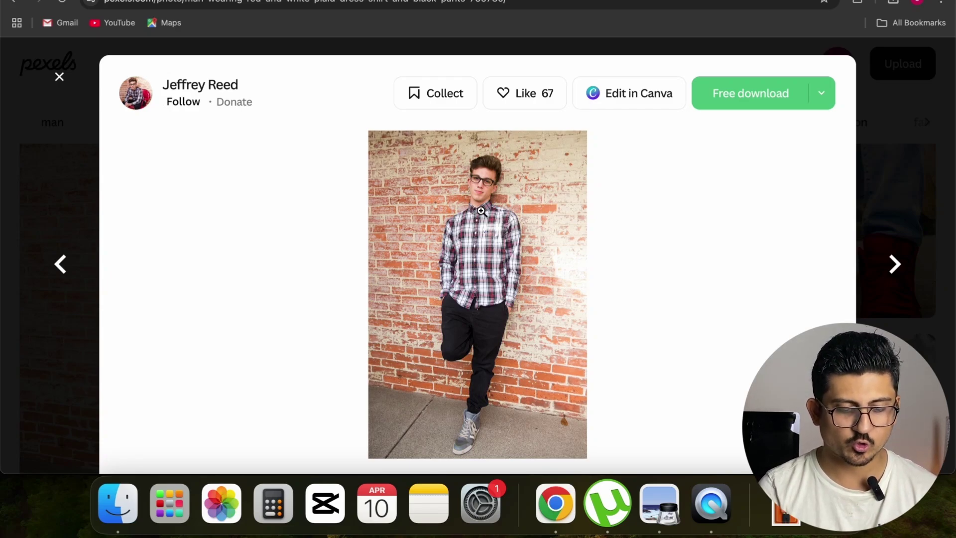
Copy the opened plaid-shirt photo and attach it to the Create image prompt in ChatGPT
right_click(482, 208)
left_click(501, 247)
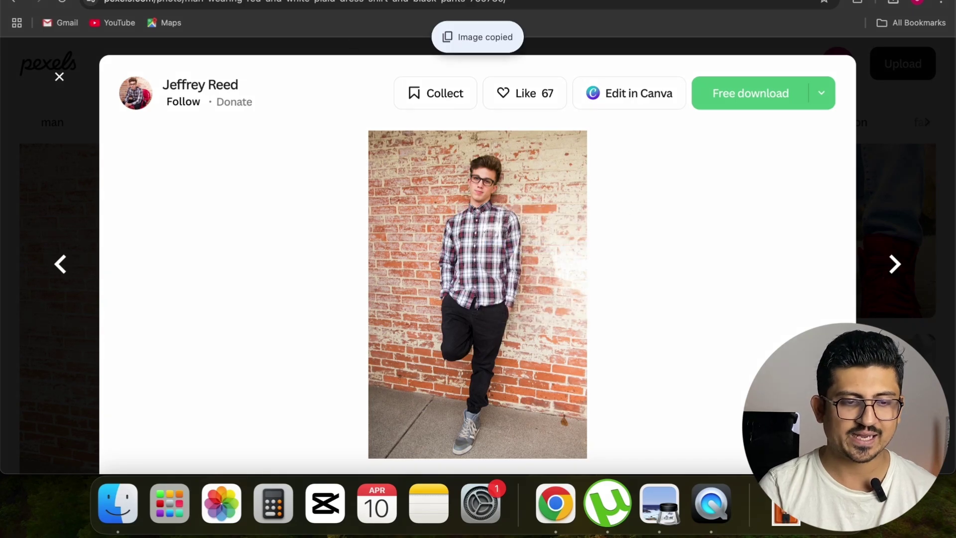
key("ctrl+Tab")
key("super+v")
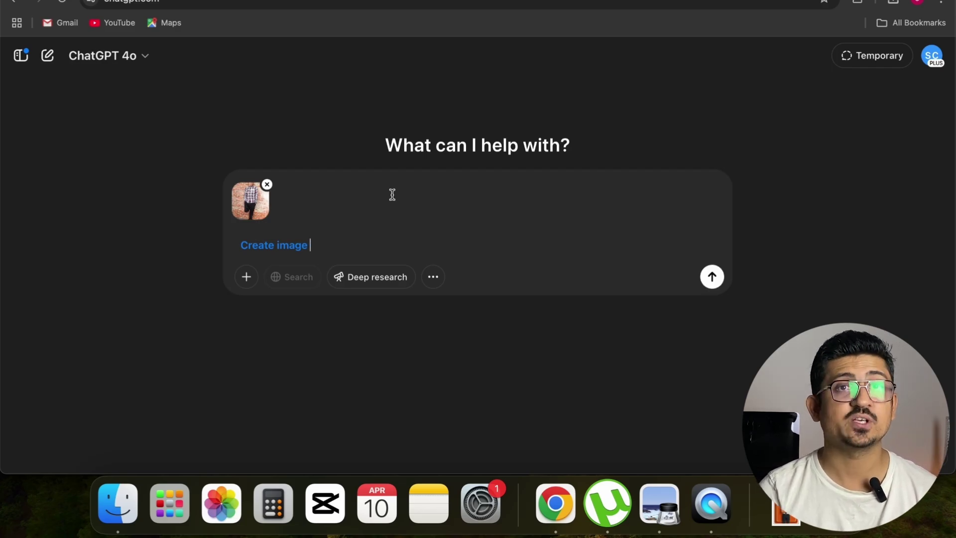
Search Google for "chair" in a new browser tab and browse the image results
key("super+t")
type("chair")
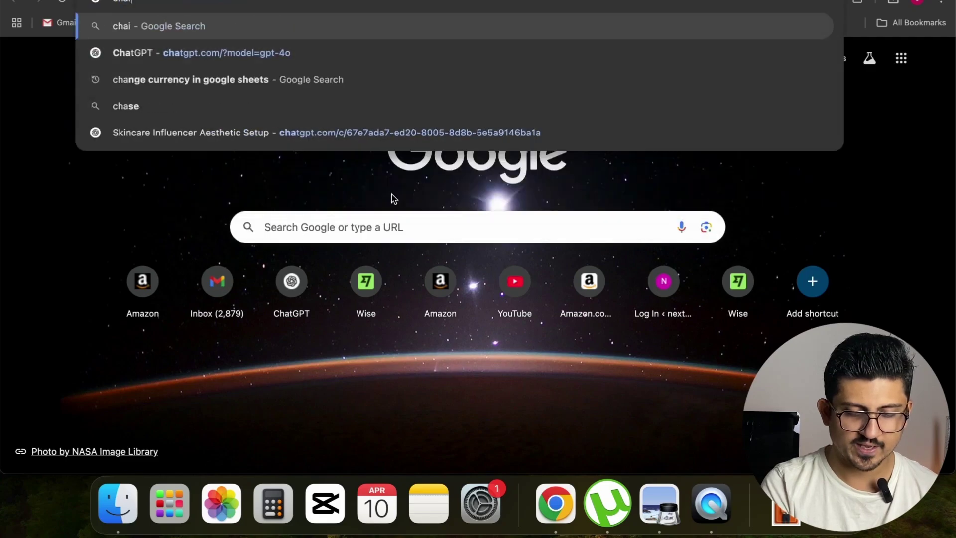
key("Return")
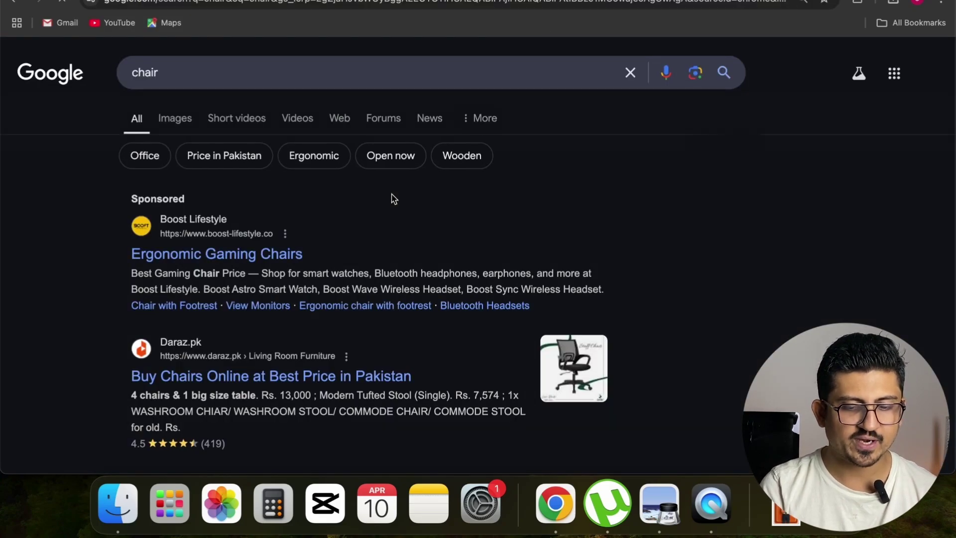
left_click(175, 119)
scroll(467, 322, "down", 5)
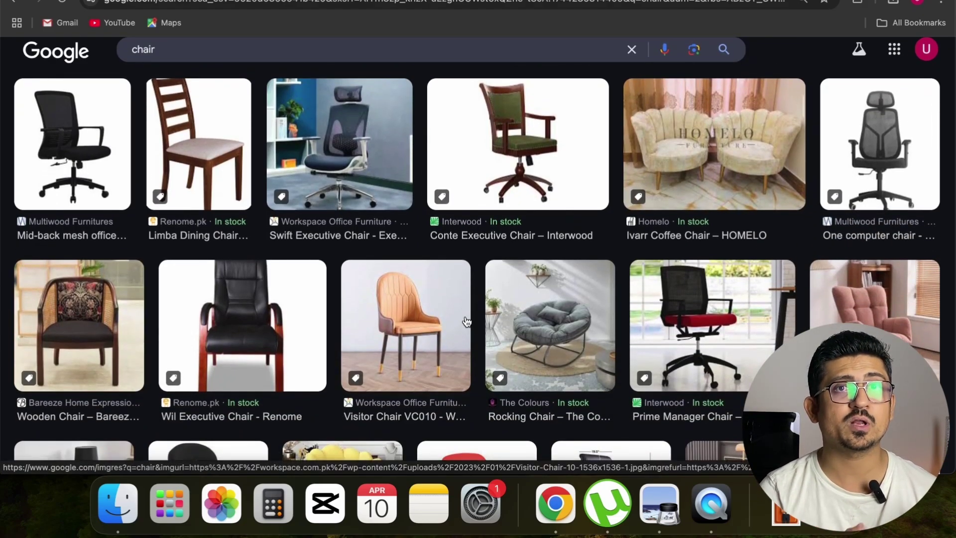
Open the pink rocking chair result, copy its image and attach it to the ChatGPT prompt beside the photo of the young man
left_click(886, 313)
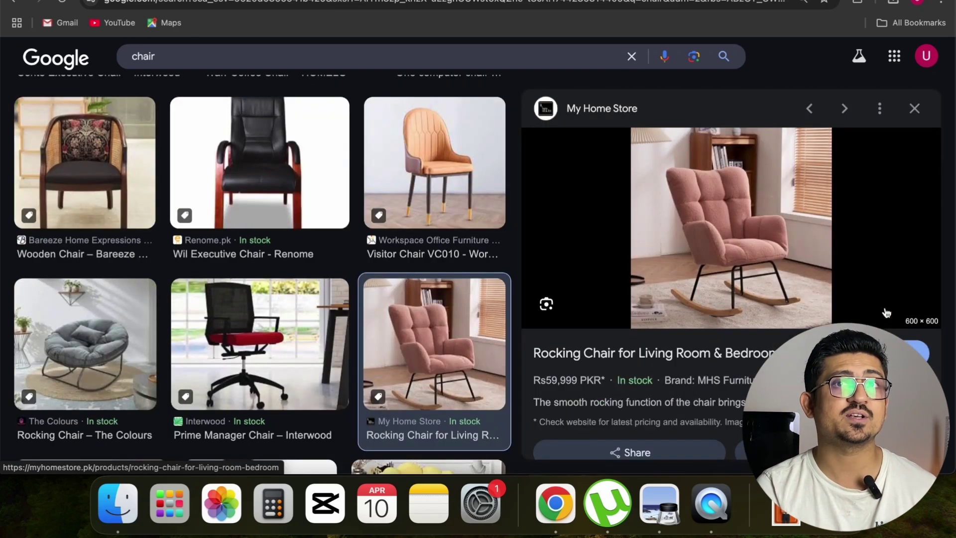
right_click(707, 235)
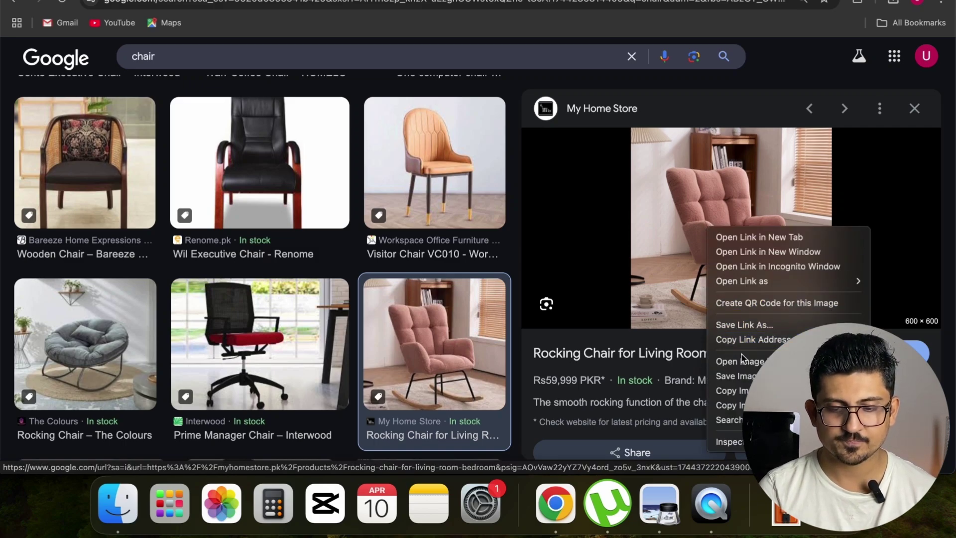
left_click(739, 391)
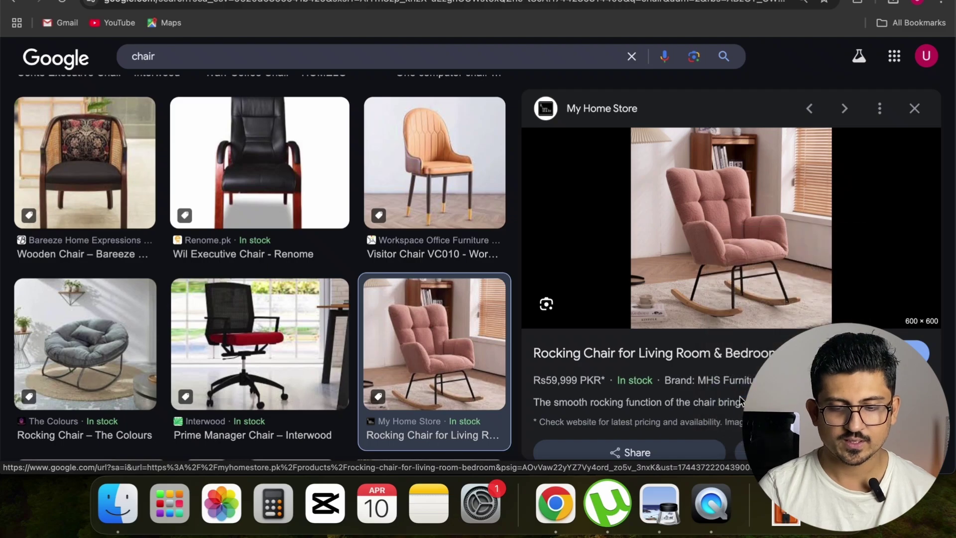
left_click(224, 4)
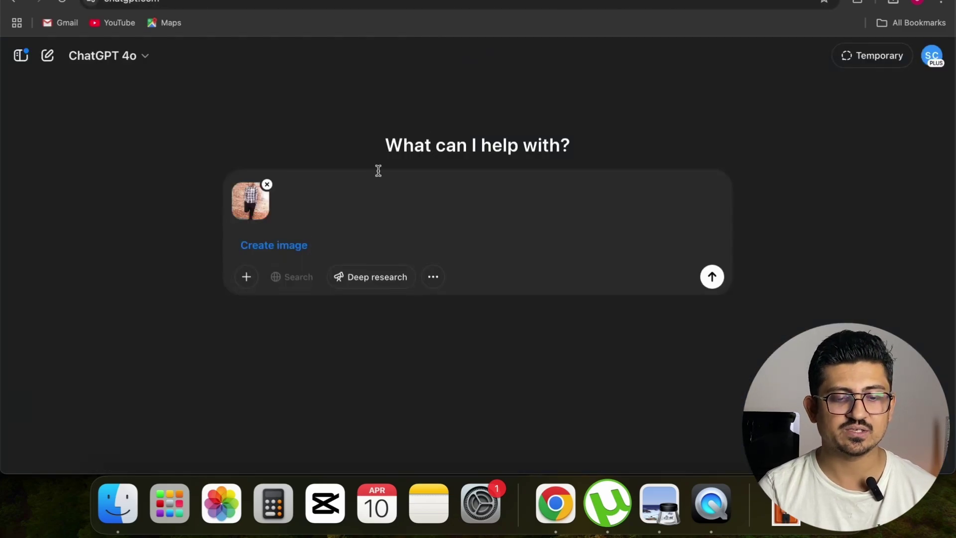
left_click(337, 236)
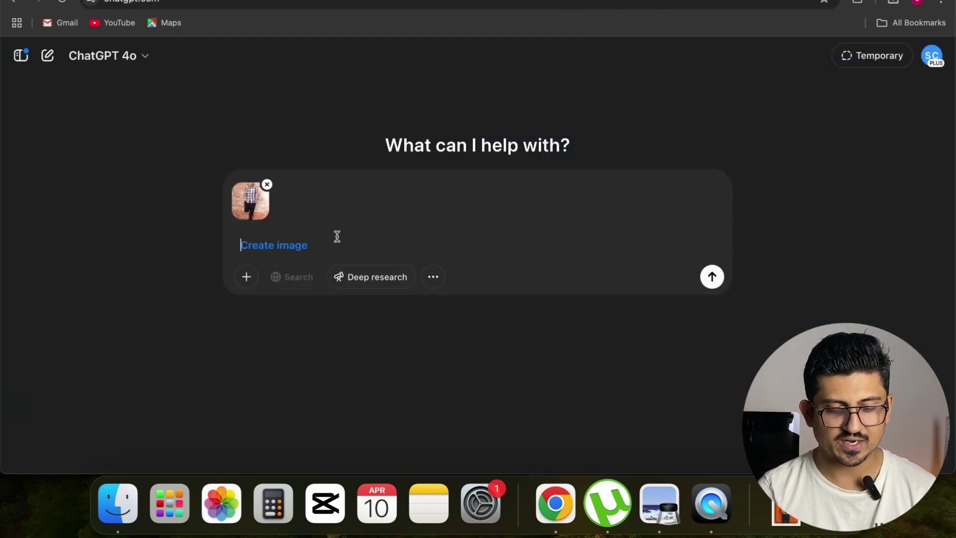
key("super+v")
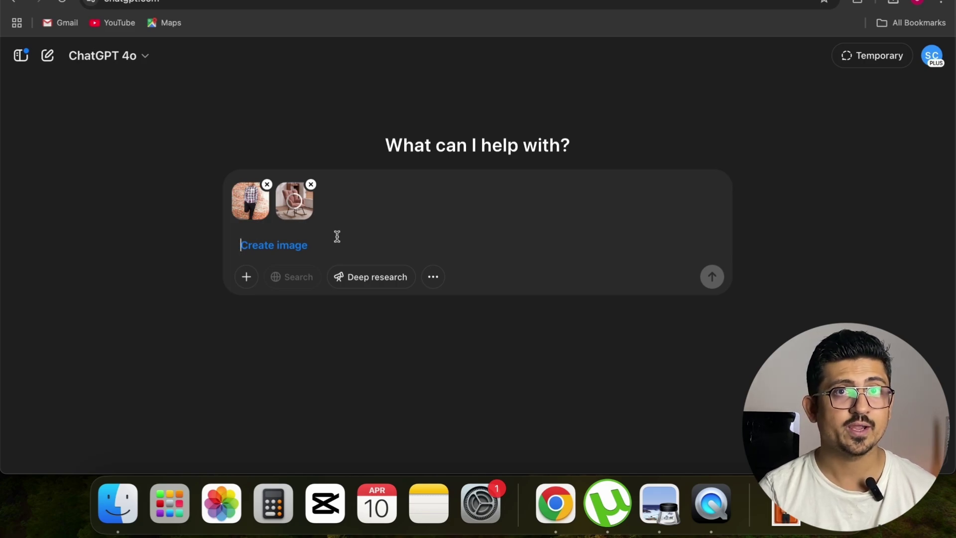
Write the prompt "generate a high quality hyper realistic image featuring this boy as a digital influencer promoting this chair by using it"
left_click(327, 250)
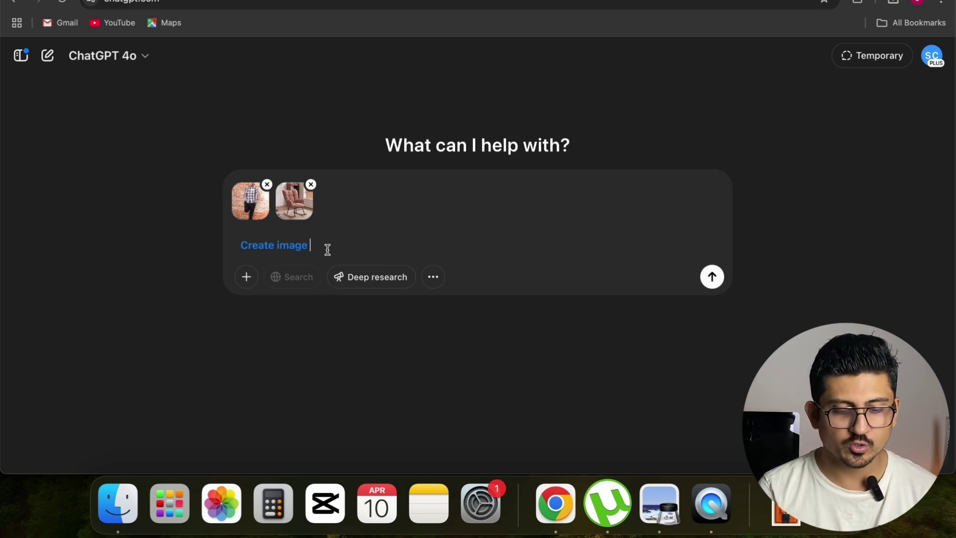
type("generat")
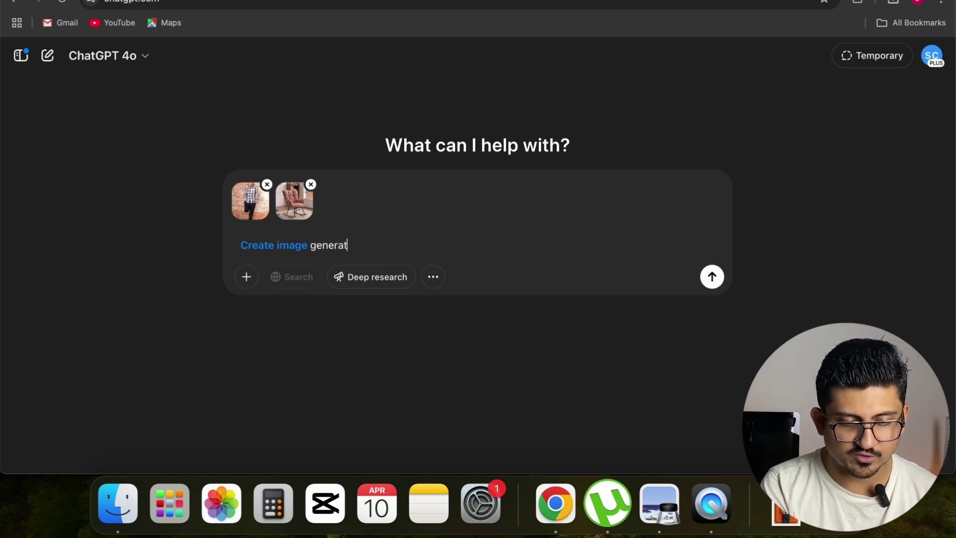
type("e a high qualit")
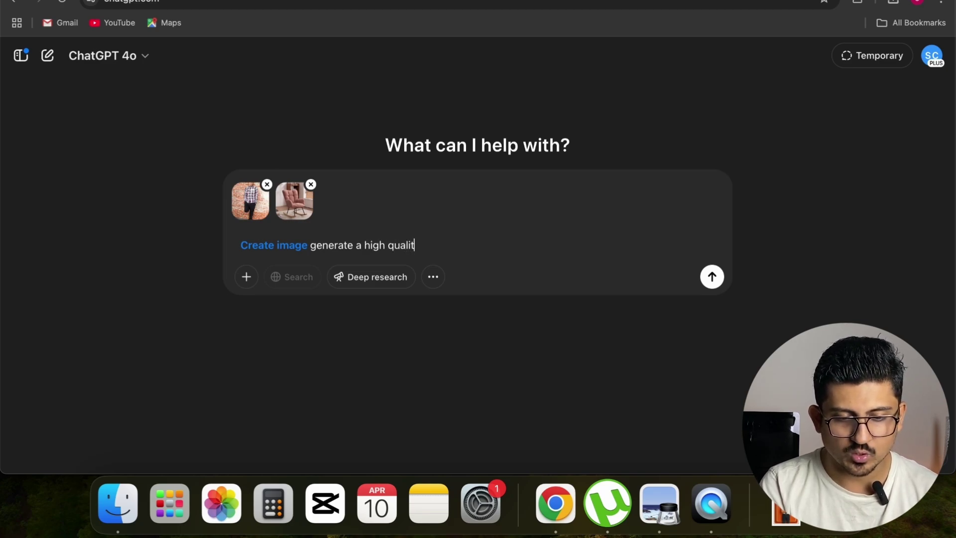
type("y hyper realsi")
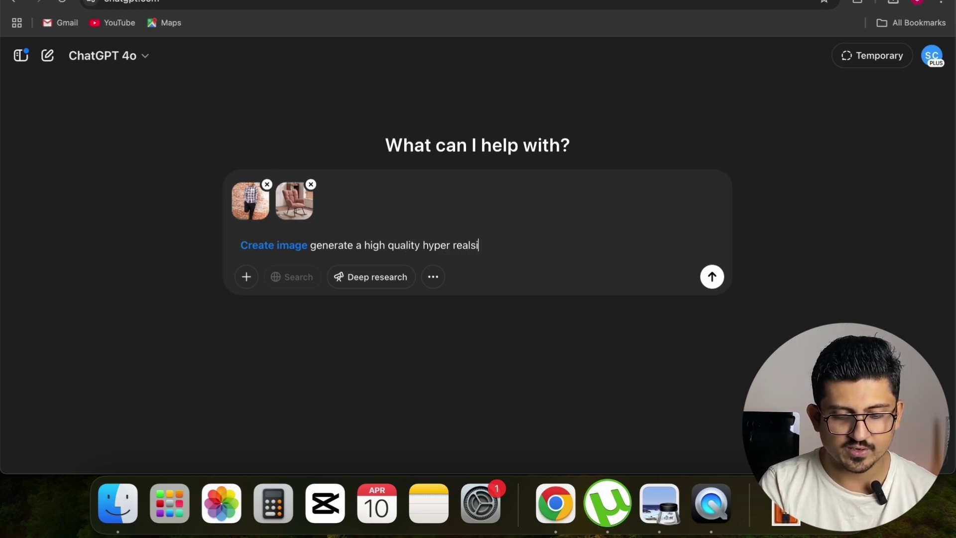
type("tic image ")
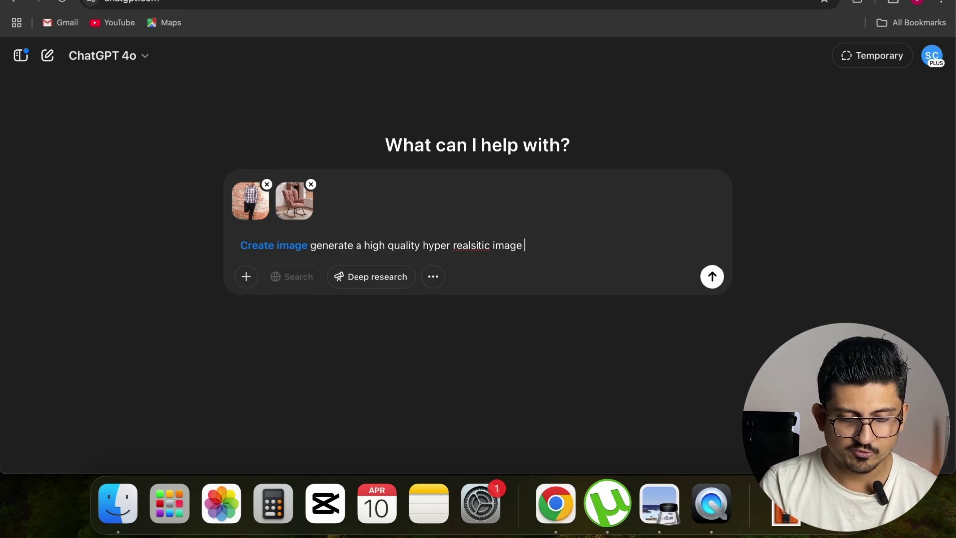
type("featuring this b")
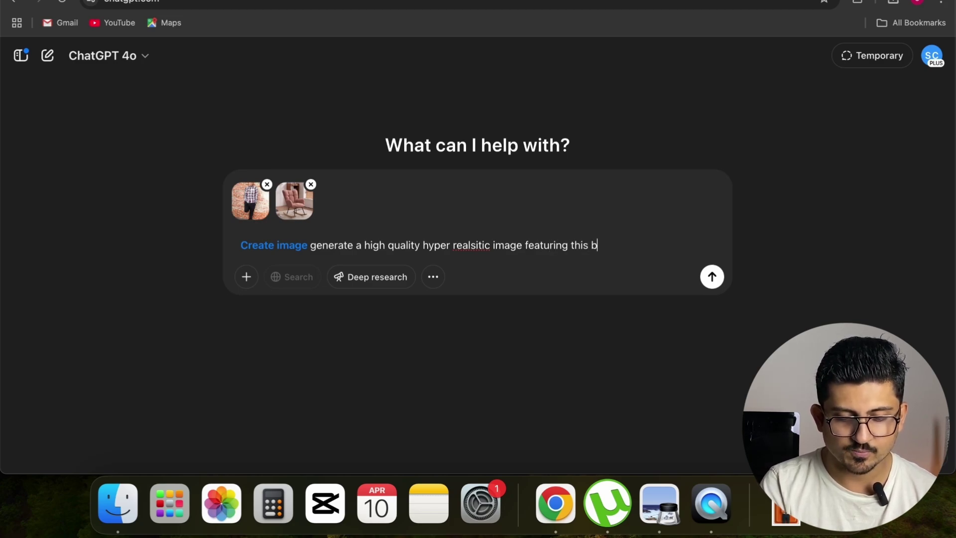
type("oy as a d")
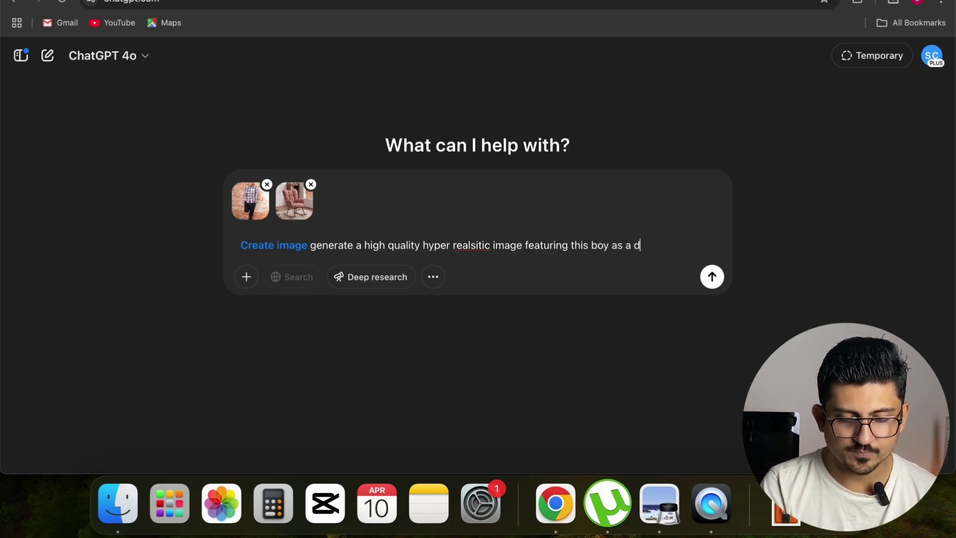
type("igital influen")
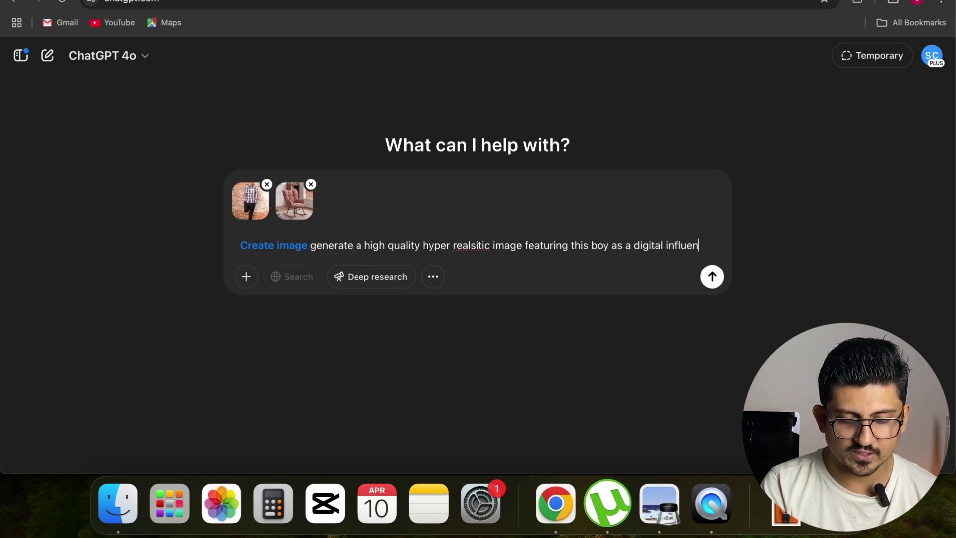
type("cer promoting this char")
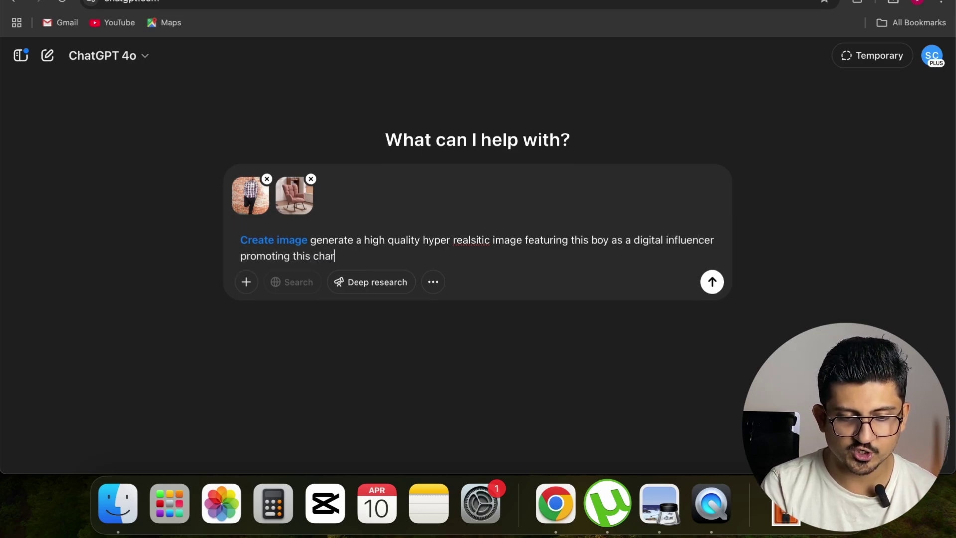
key("BackSpace")
type("ir by ")
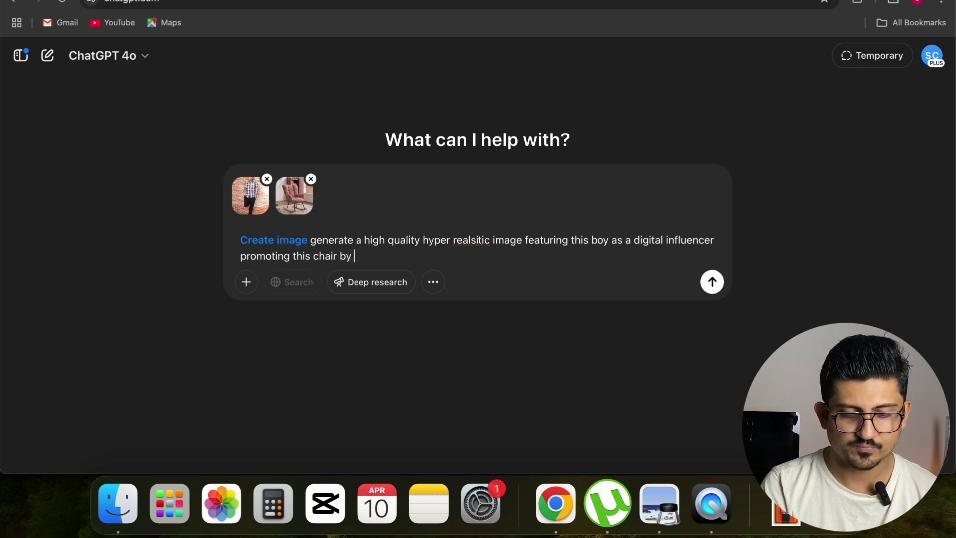
type("using it")
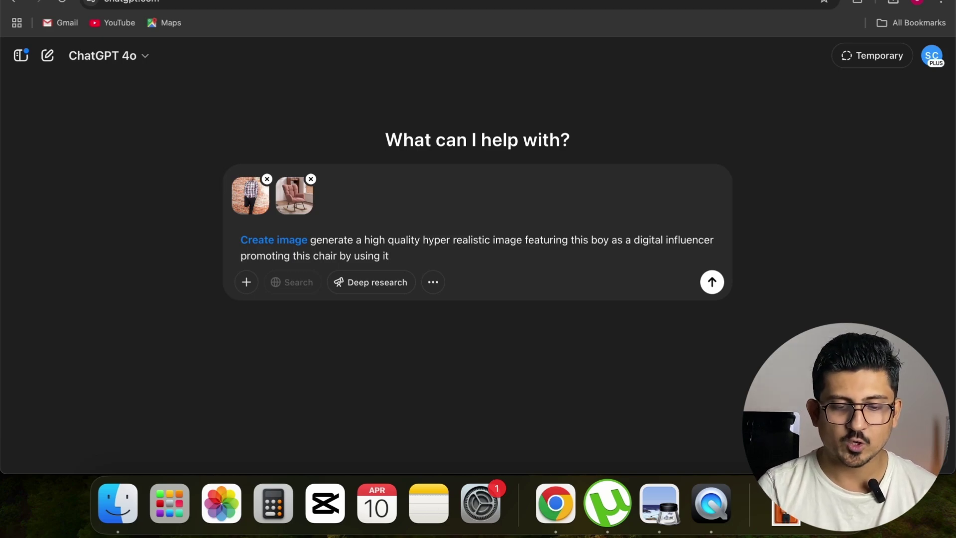
Extend the end of the image prompt with "in a green backyard while enjoying the tea"
key("shift+Return")
key("BackSpace")
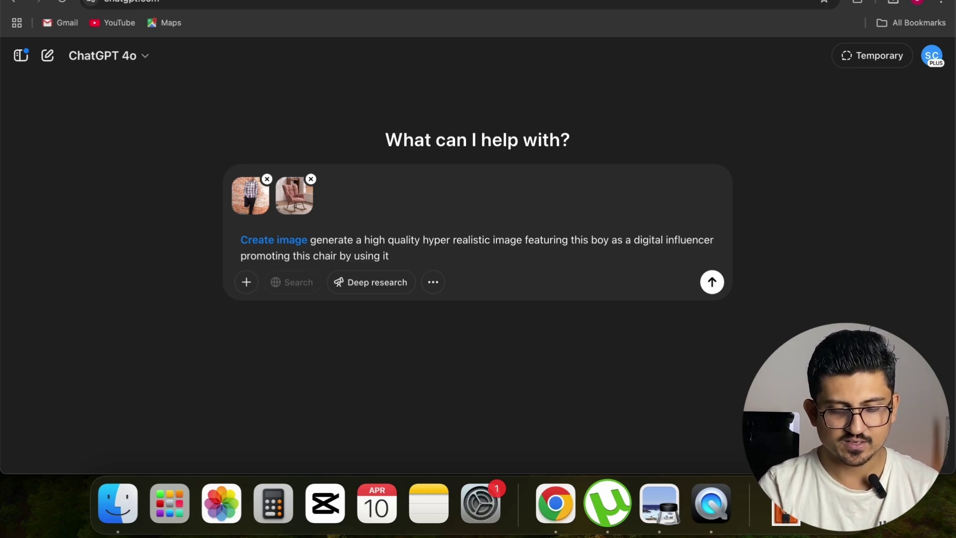
type("in a green g")
key("BackSpace")
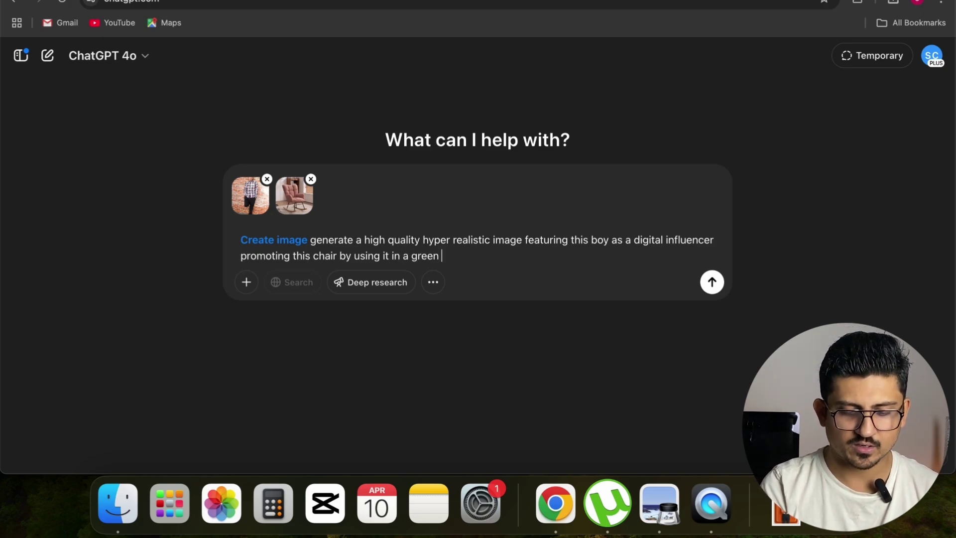
type("backyard while enjoyi")
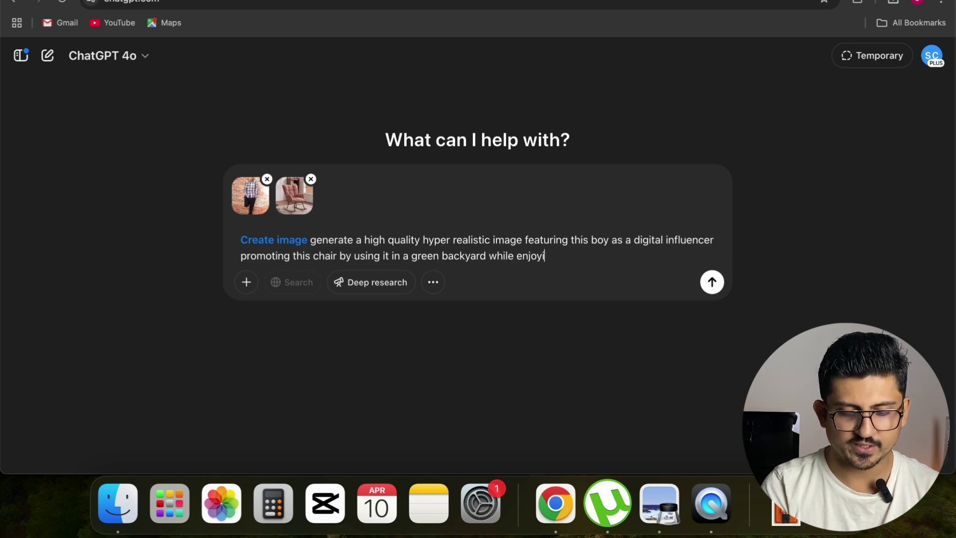
type("ng the tea")
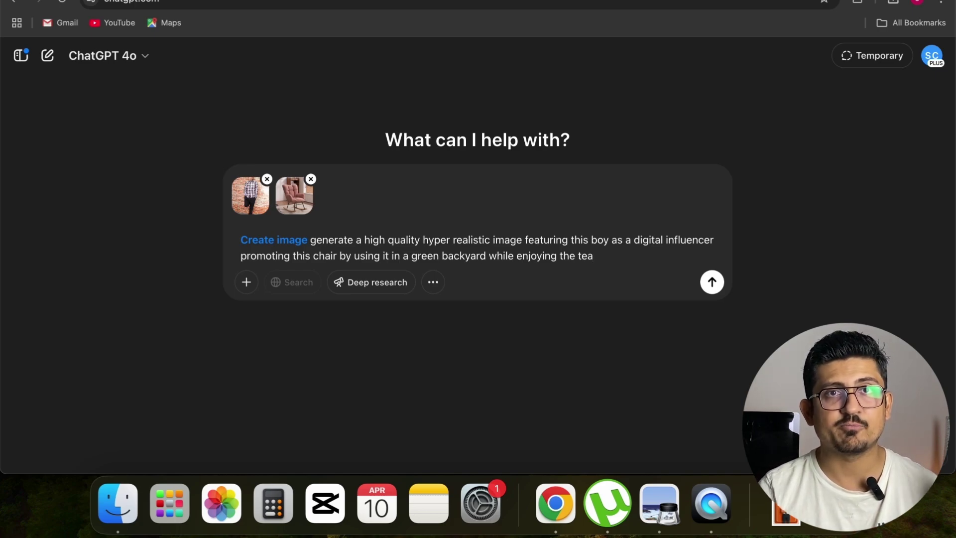
Submit the rocking chair prompt and look over the generated image from the boy's face down to the chair's rockers
left_click(712, 283)
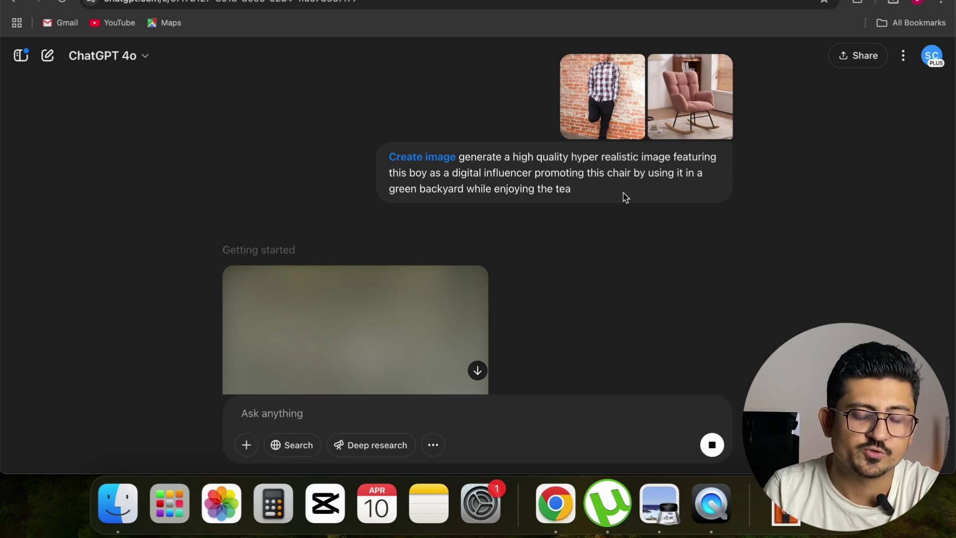
scroll(626, 197, "up", 3)
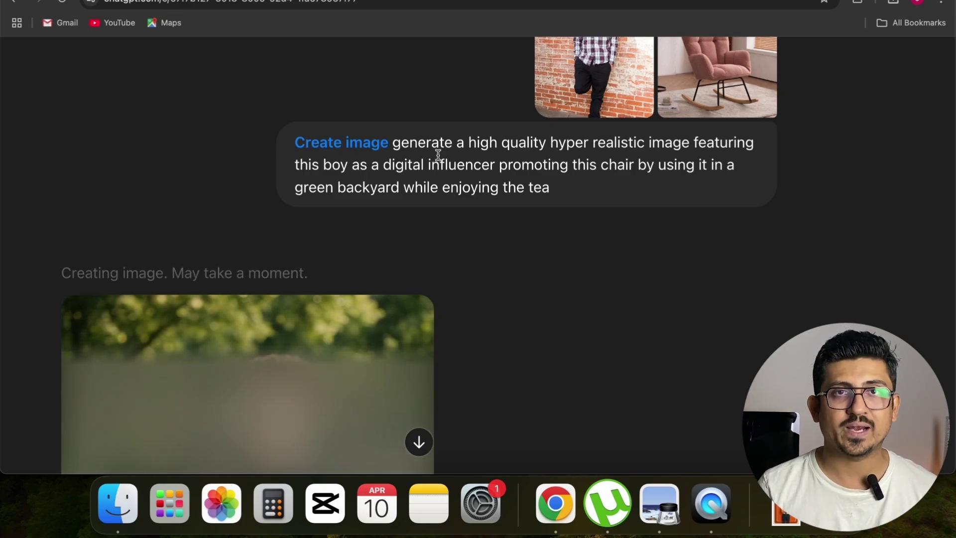
scroll(438, 157, "down", 5)
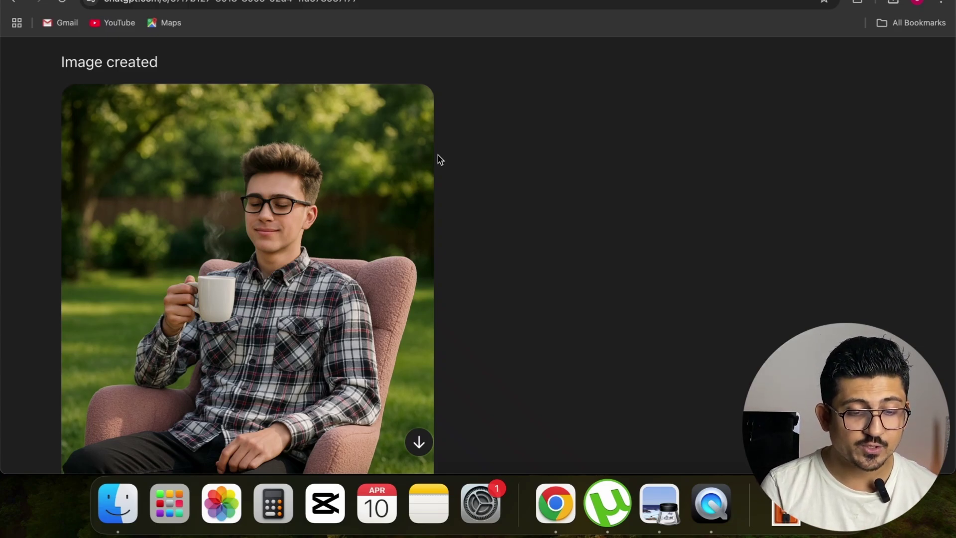
key("super+minus")
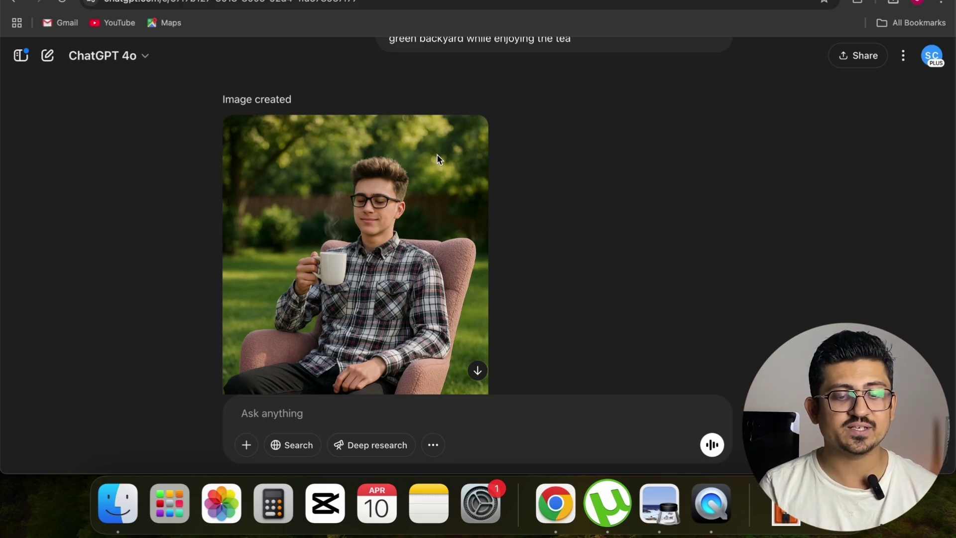
scroll(437, 158, "down", 3)
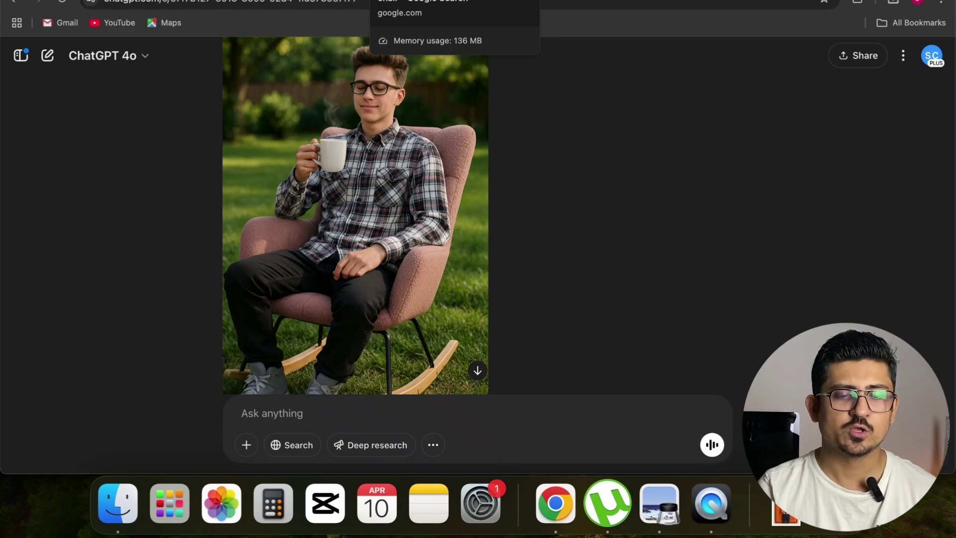
Switch to the Google image search for chairs, replace the query with "perrfume bottle" and browse the image results
left_click(424, 1)
left_click(309, 58)
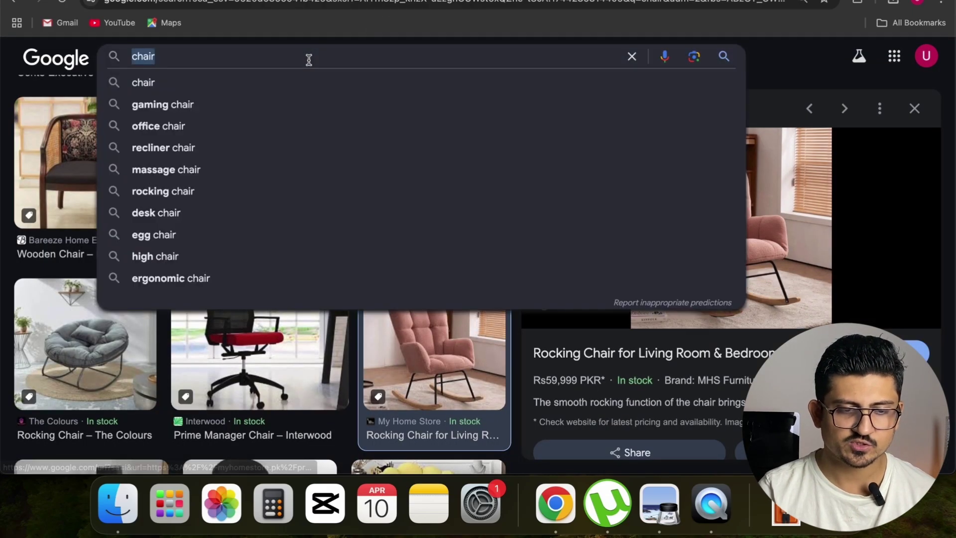
type("perrfu")
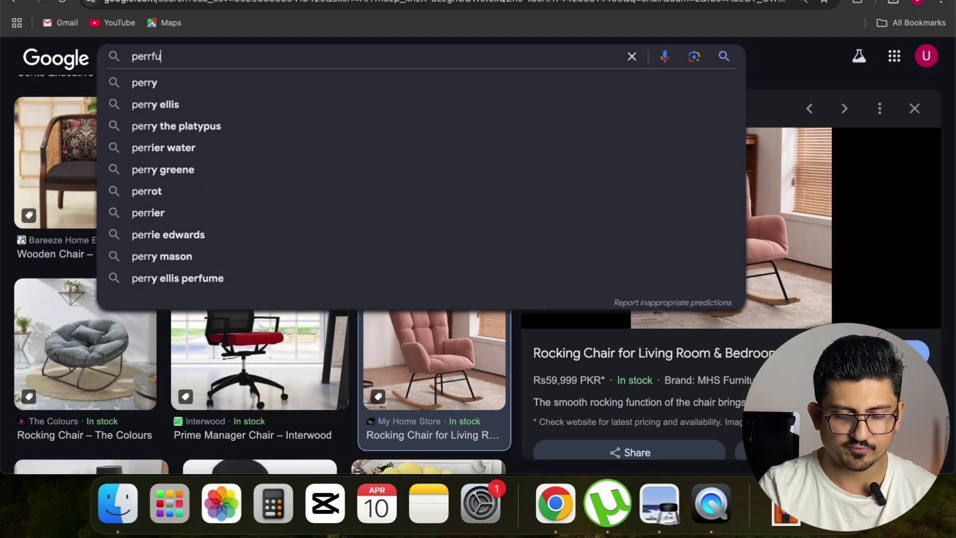
type("me bottle")
key("Return")
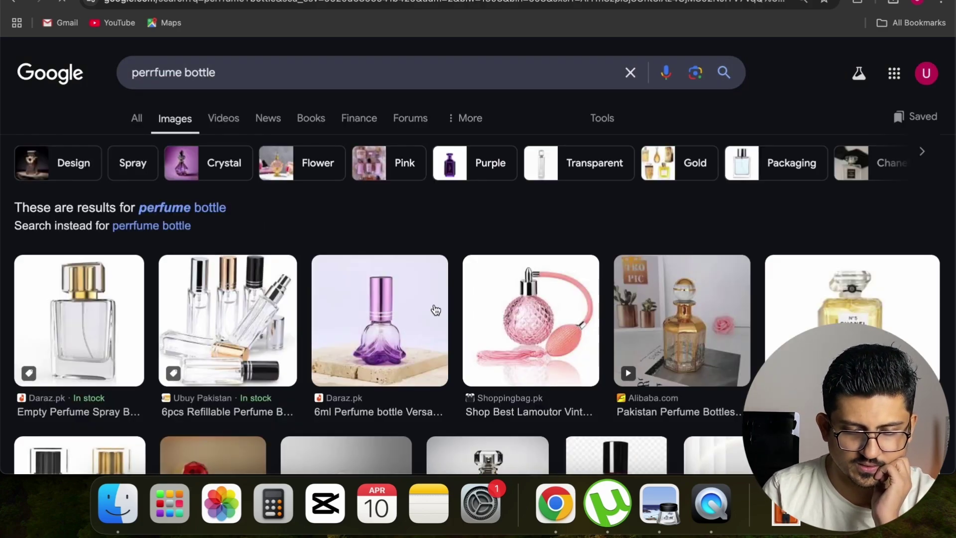
scroll(433, 310, "down", 3)
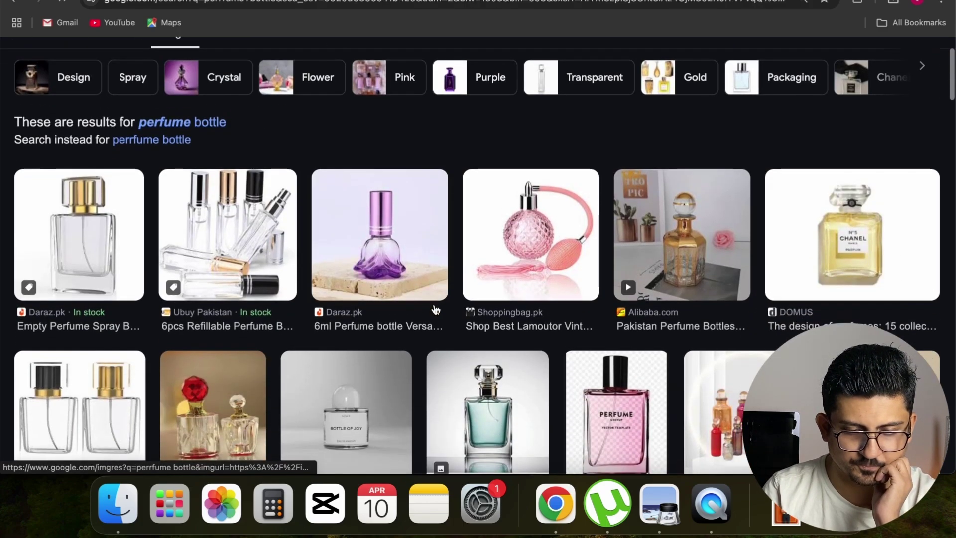
Open the clear gold-capped empty perfume spray bottle result from Daraz.pk, copy its image and attach it to a new message in the ChatGPT conversation
left_click(54, 246)
right_click(739, 247)
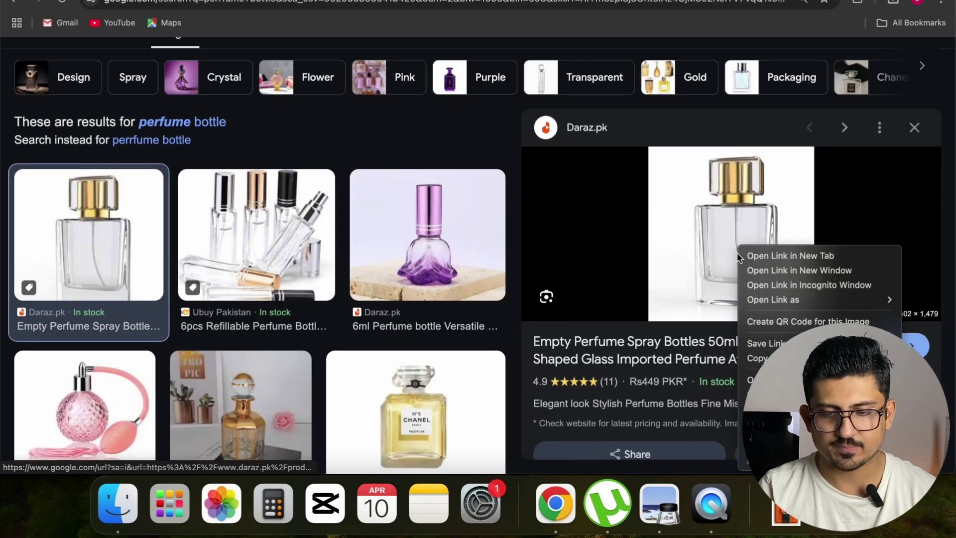
left_click(756, 357)
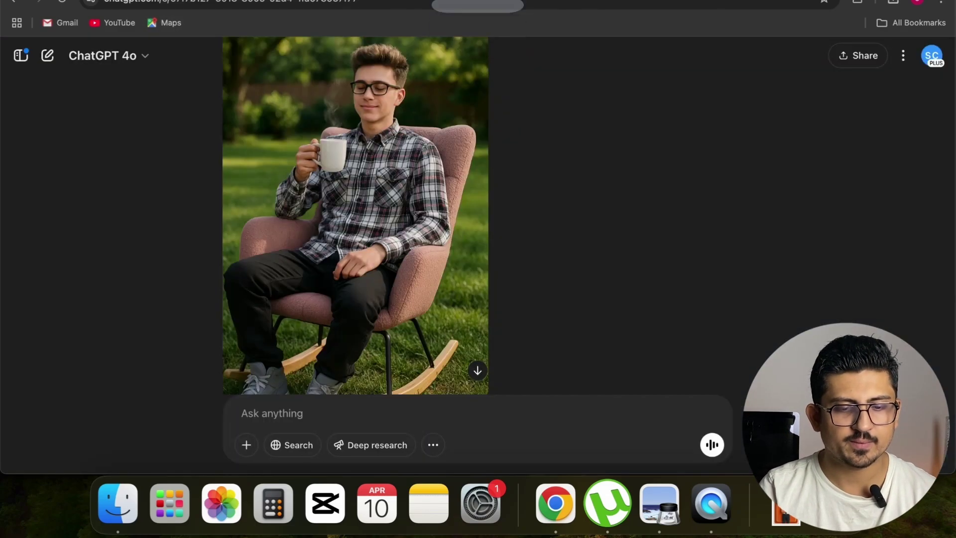
key("super+v")
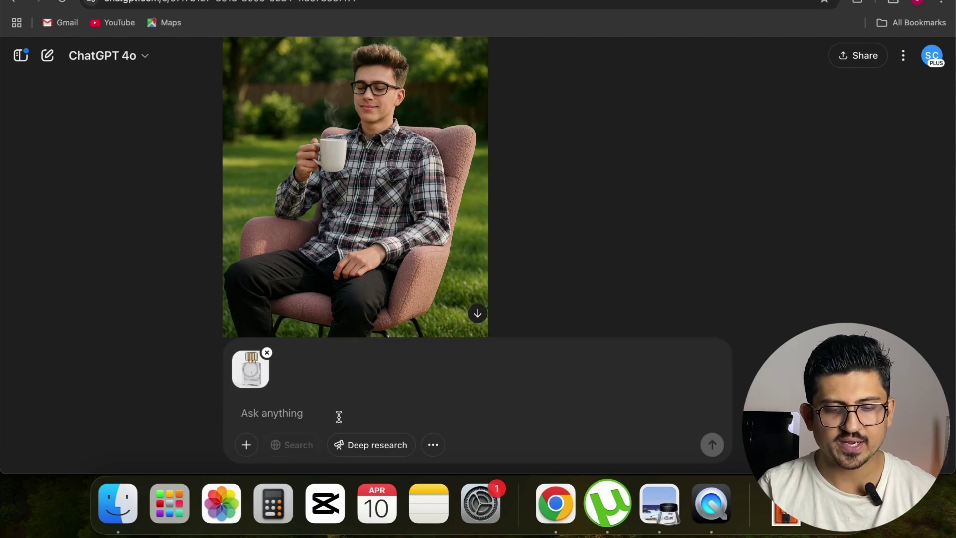
Write the prompt "generate a high quality branding image for this perfume bottle in a square size so i can promote it on instagram ,"
type("generate")
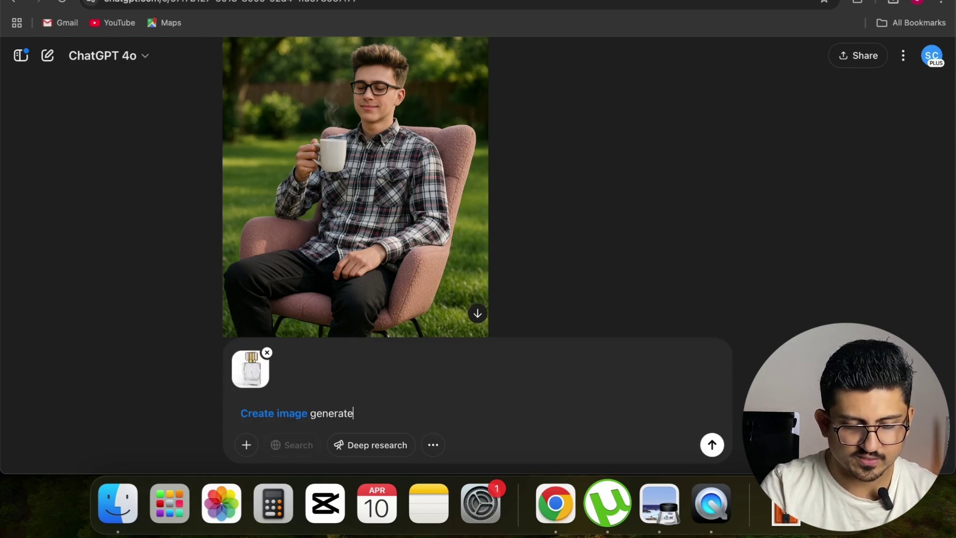
type(" a high quality ")
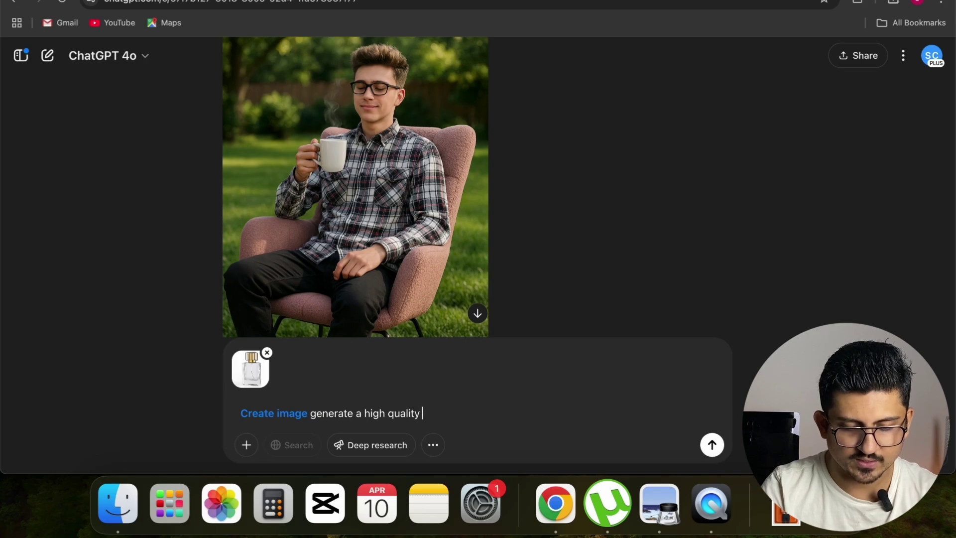
type("branding image ")
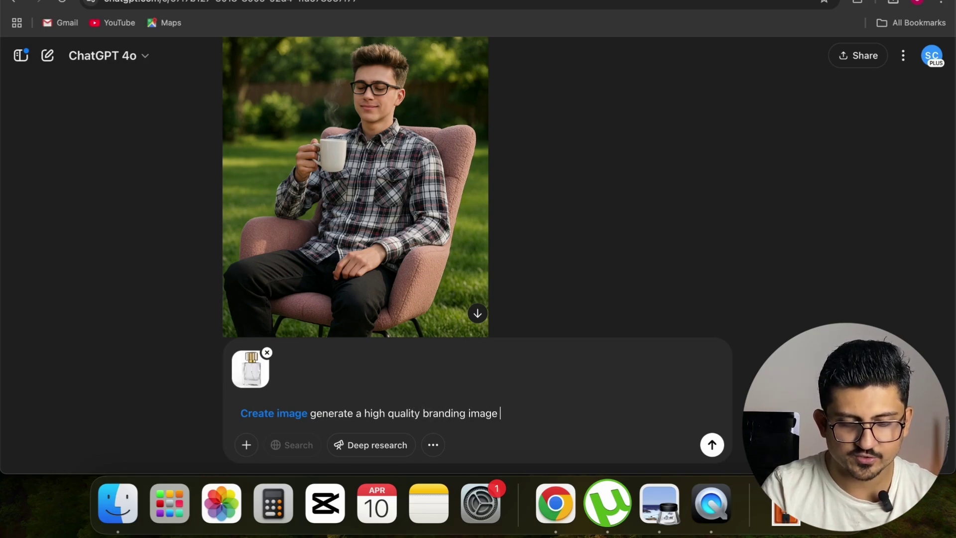
type("for this perfume")
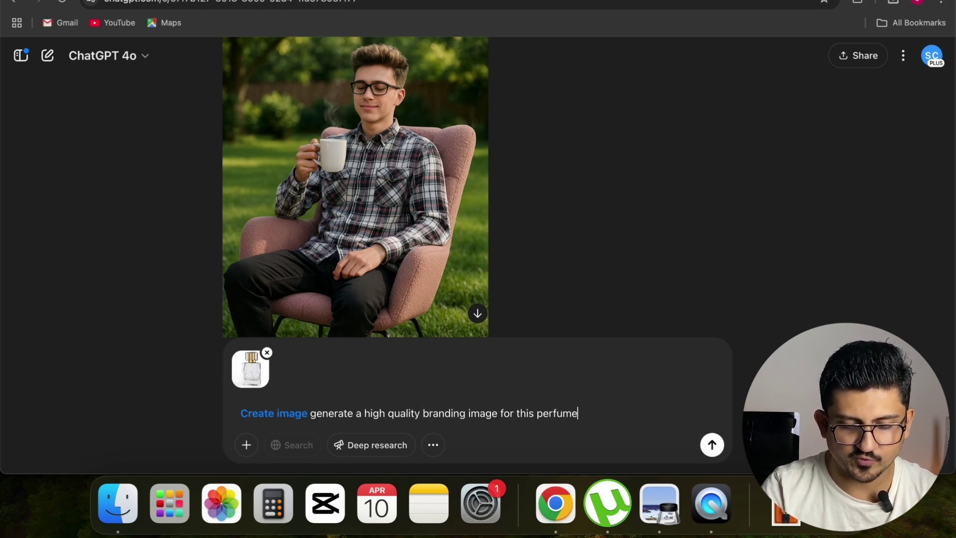
type(" bottle in a s")
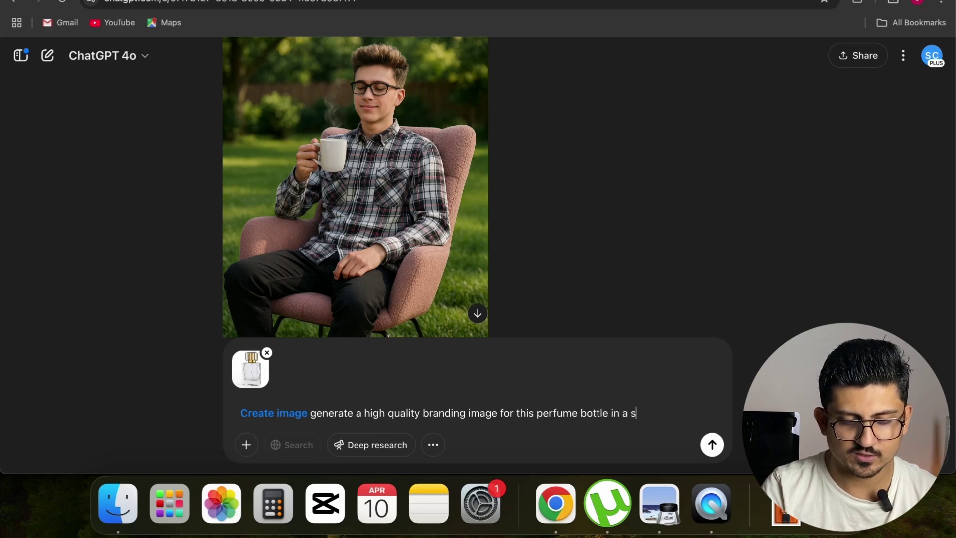
type("quare size so i")
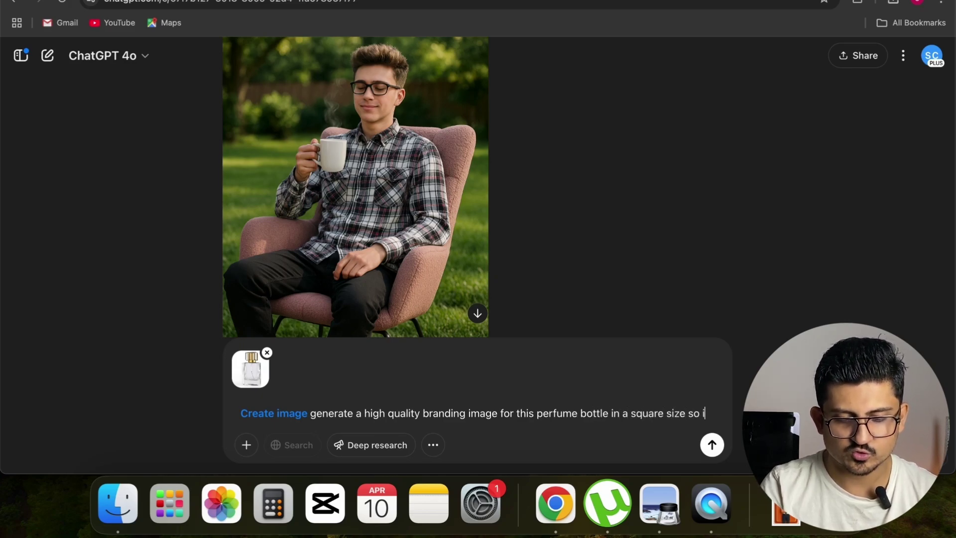
type(" can promote i")
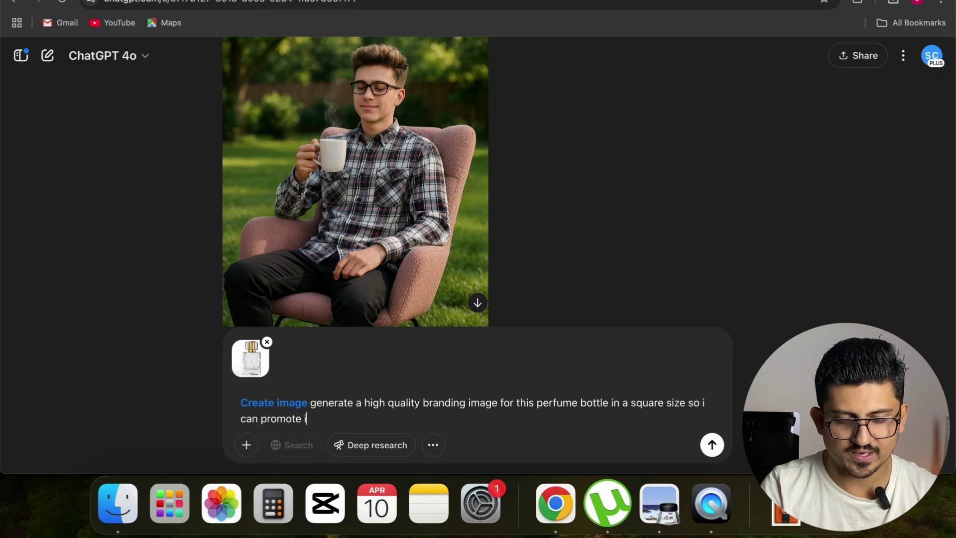
type("t on instagram ,")
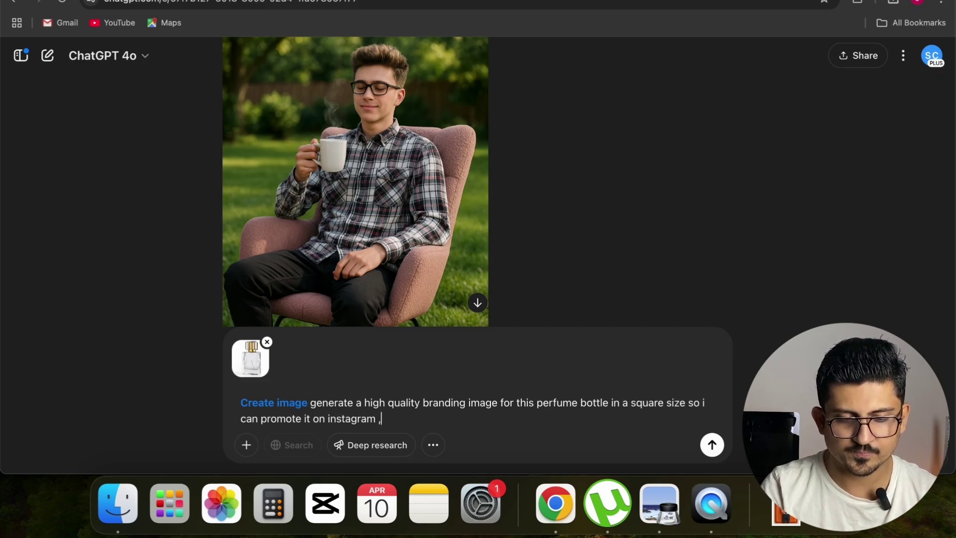
Continue the perfume prompt with "make sure the design and color of that branding image must be exotic and"
type(" make sure the desi")
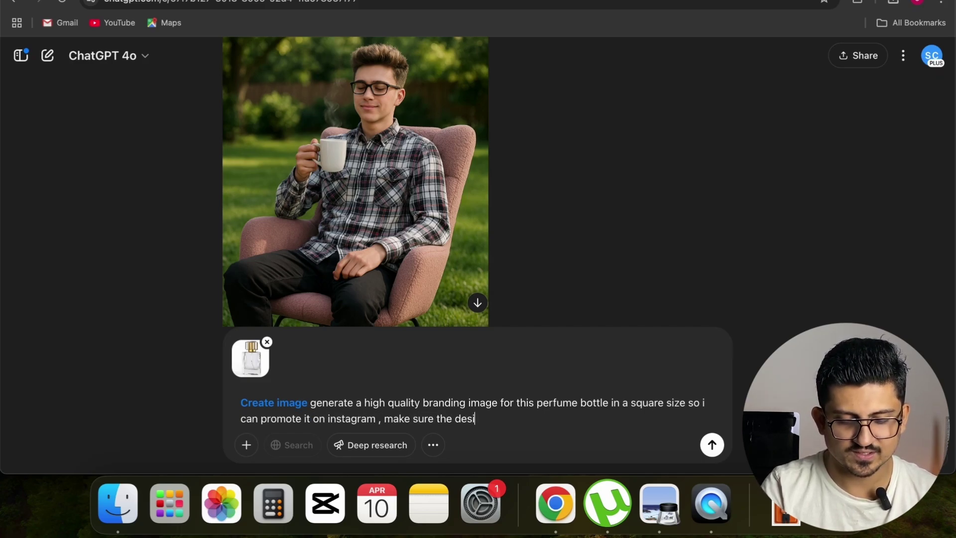
type("gn and color o")
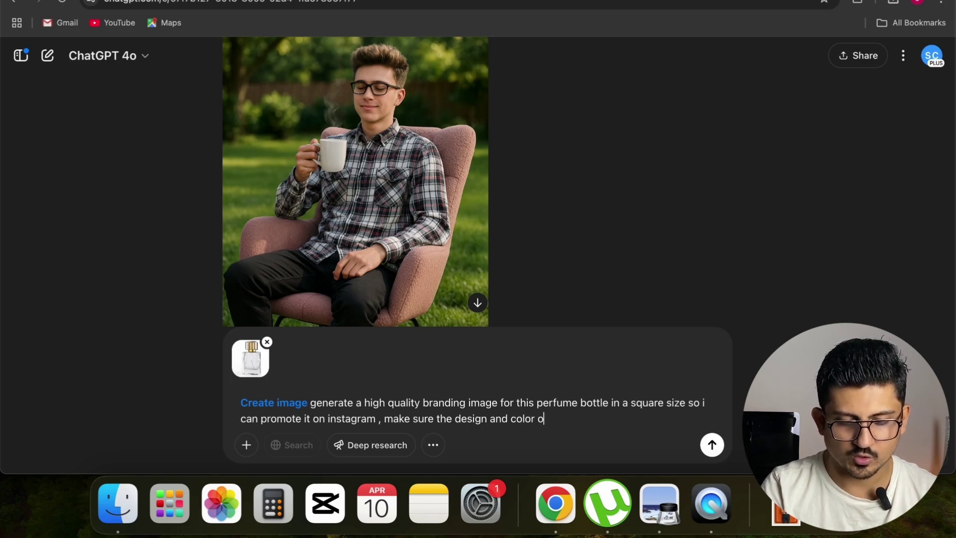
type("f that brand")
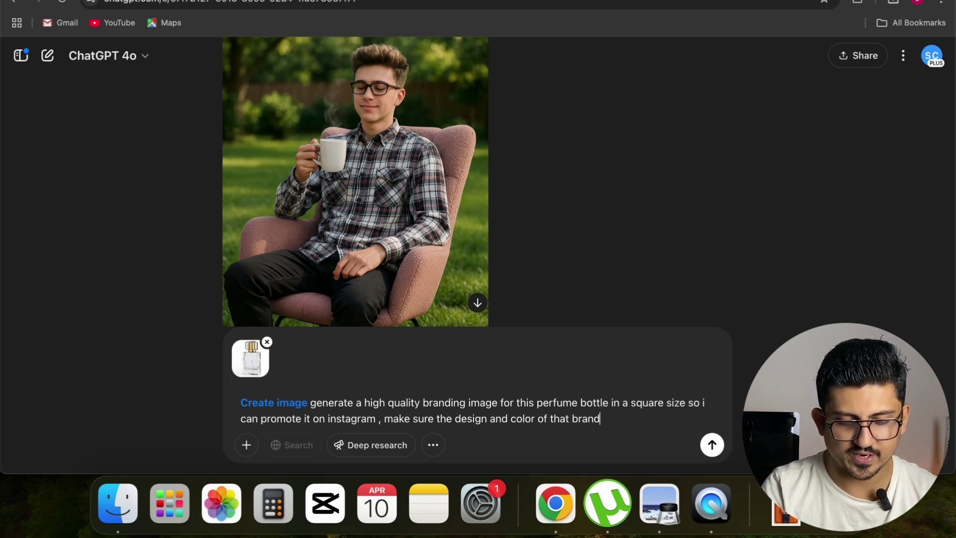
type("ing image must b")
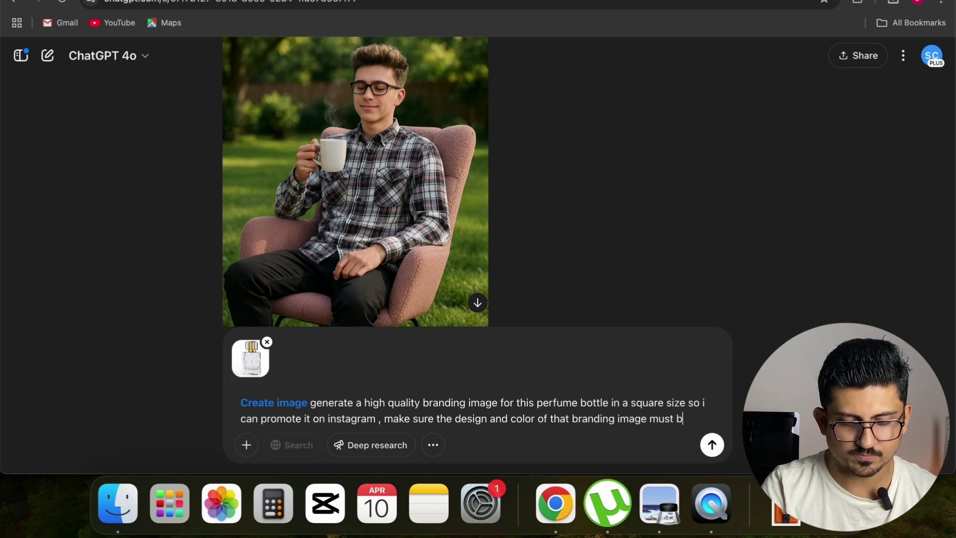
type("e exotic and")
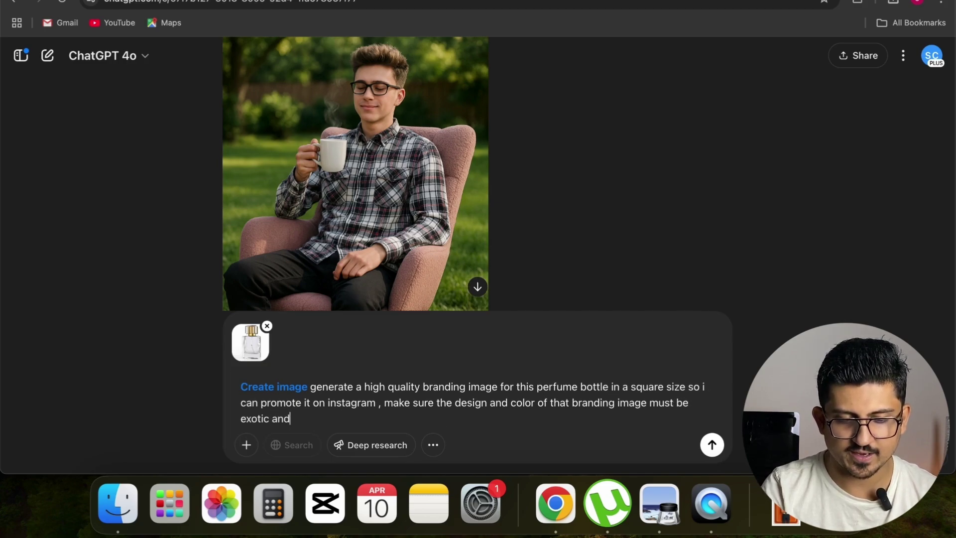
Finish the perfume prompt with the brand name request: the brand name you can write "Ways To Sell Online"
type(" the brand nam")
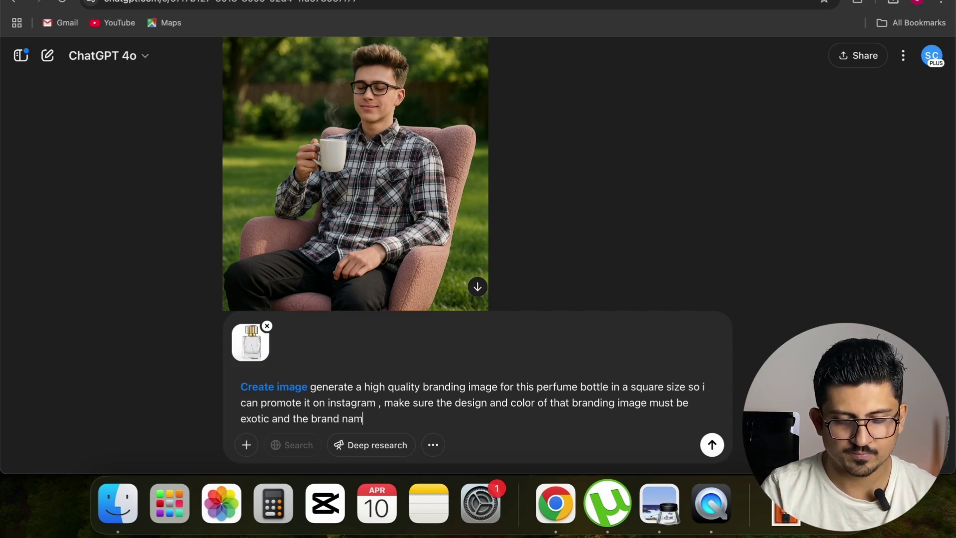
type("e you ca")
key("BackSpace")
key("BackSpace")
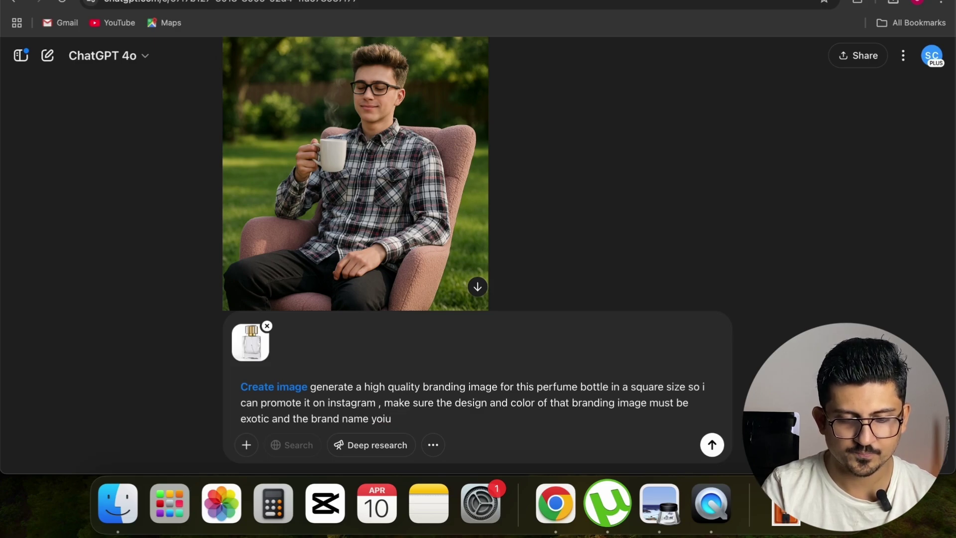
type("can wru")
key("BackSpace")
type("t")
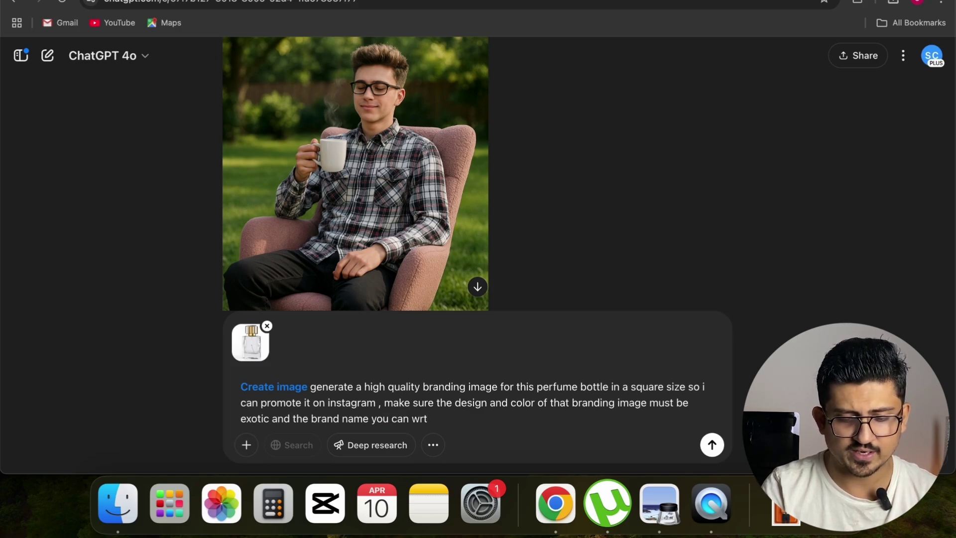
type("ie")
key("BackSpace")
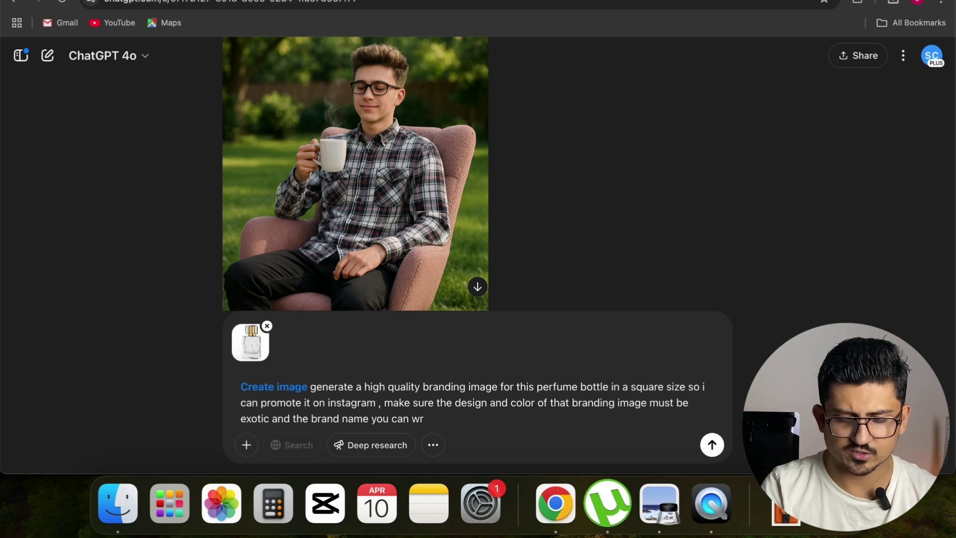
type("ite \"\"")
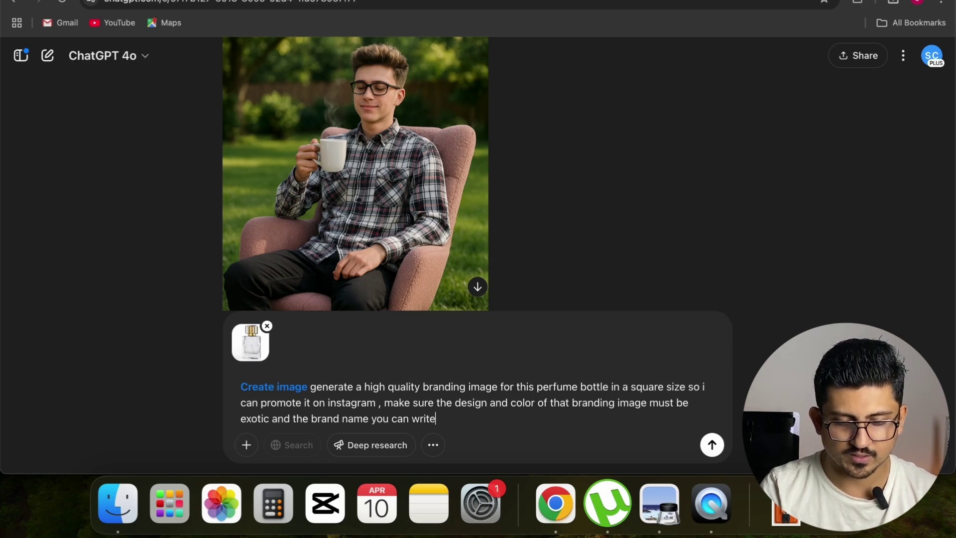
key("Left")
type("Ways ")
type("To Sell Onli")
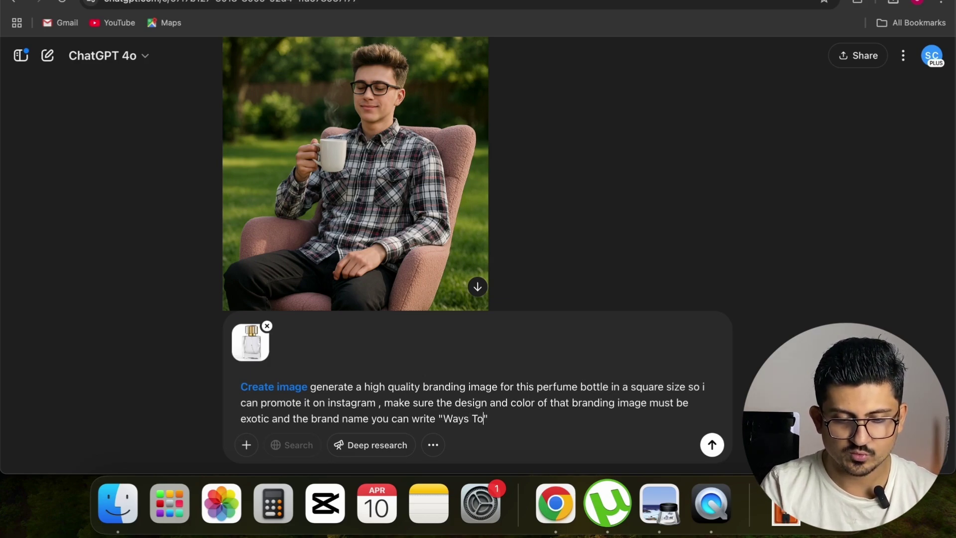
type("n")
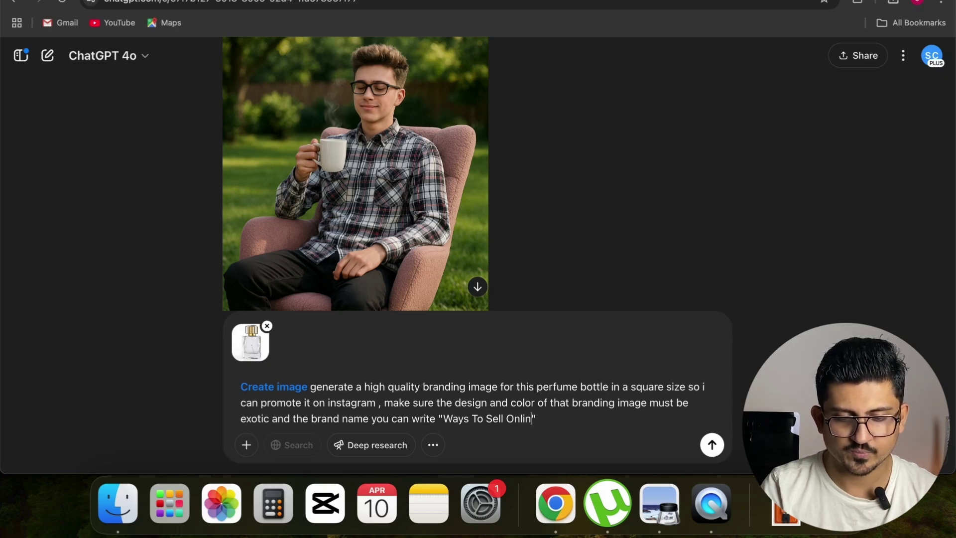
type("e")
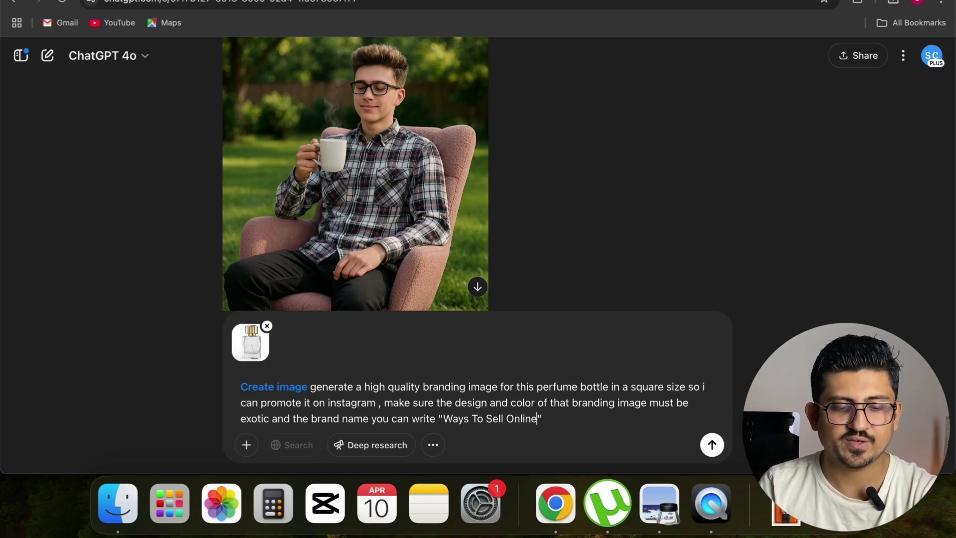
Submit the perfume branding prompt and open the generated bottle image in the enlarged view
left_click(708, 445)
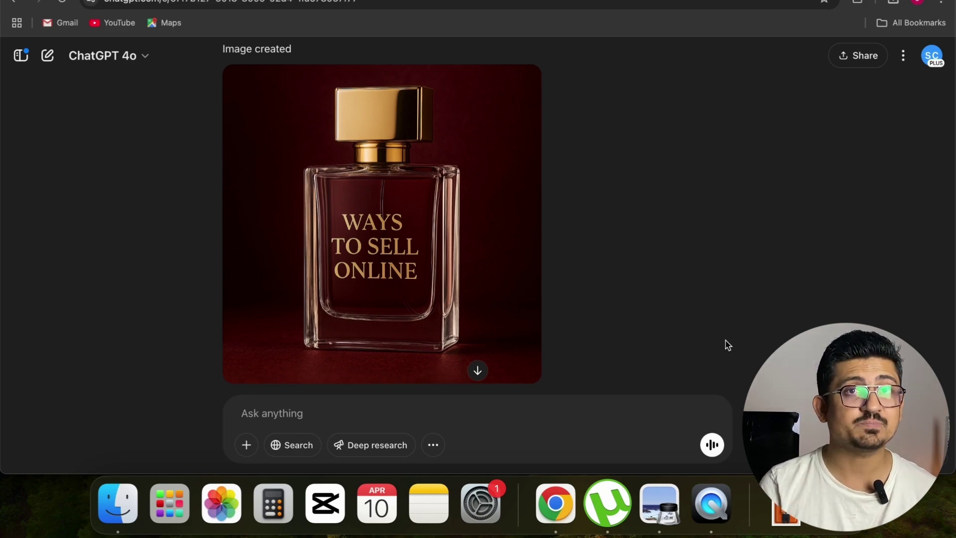
left_click(439, 238)
scroll(524, 236, "up", 5)
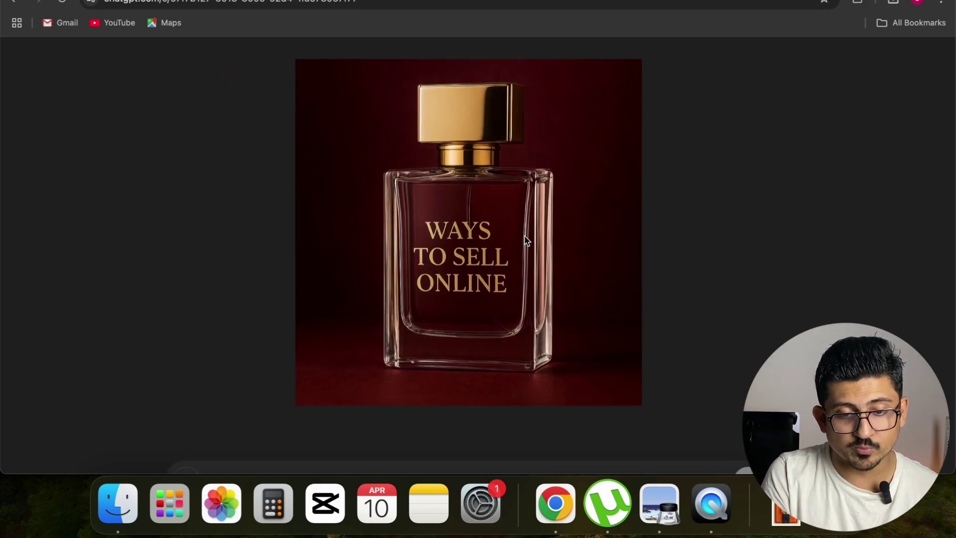